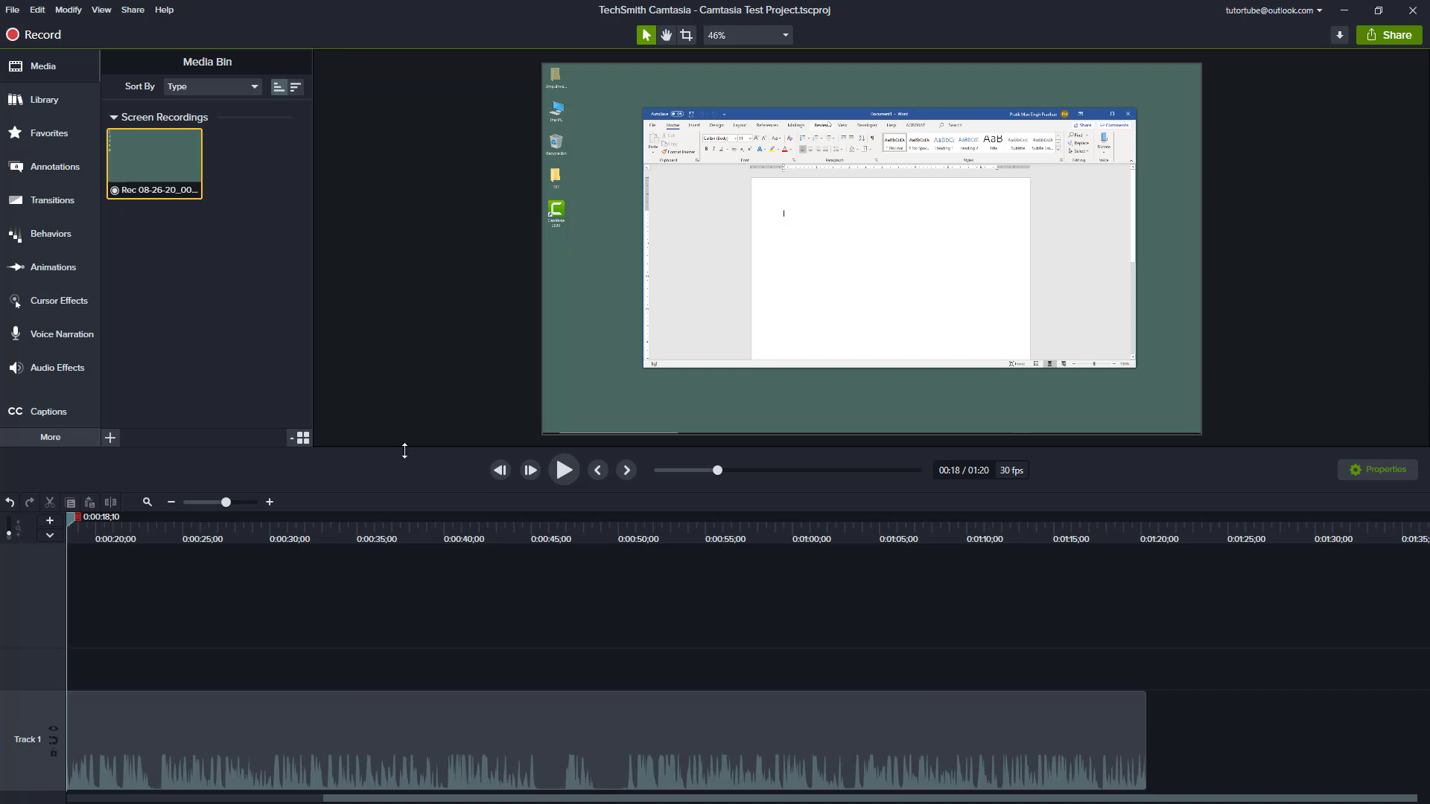
# - Enlarge the preview area and play the opening seconds of the recording from the start of the timeline
pyautogui.moveTo(401, 448); pyautogui.dragTo(400, 523)
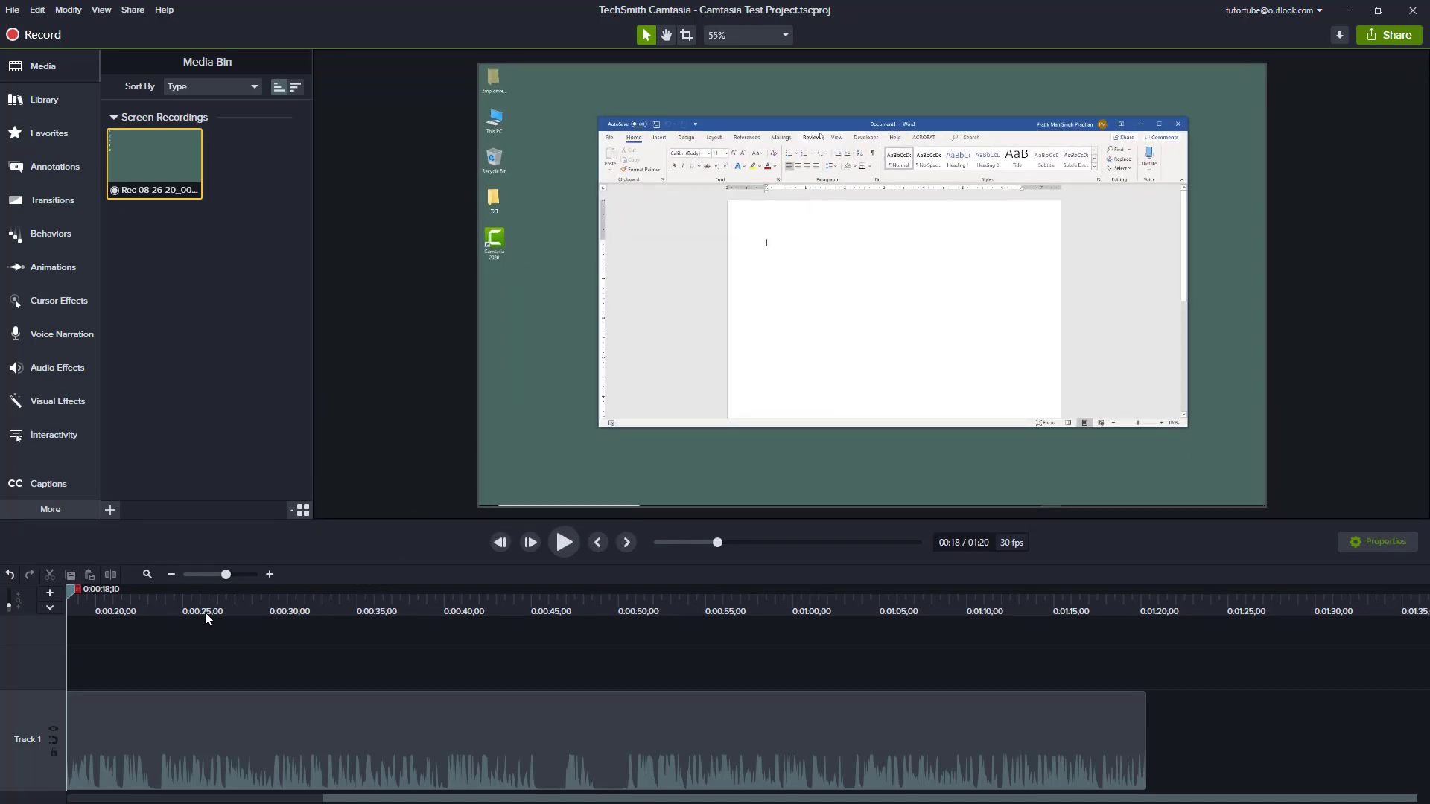
pyautogui.moveTo(205, 614); pyautogui.dragTo(9, 615)
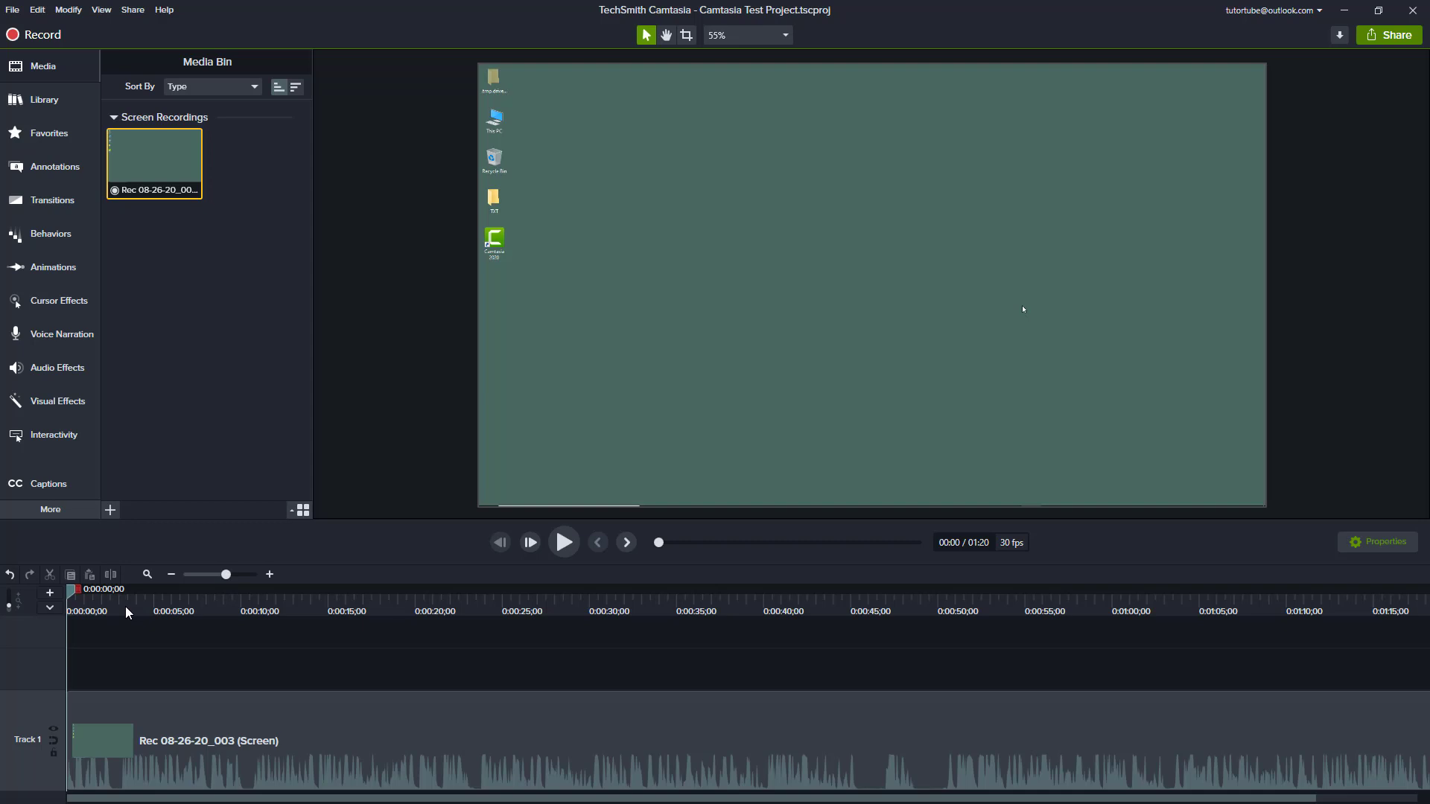
pyautogui.press('space')
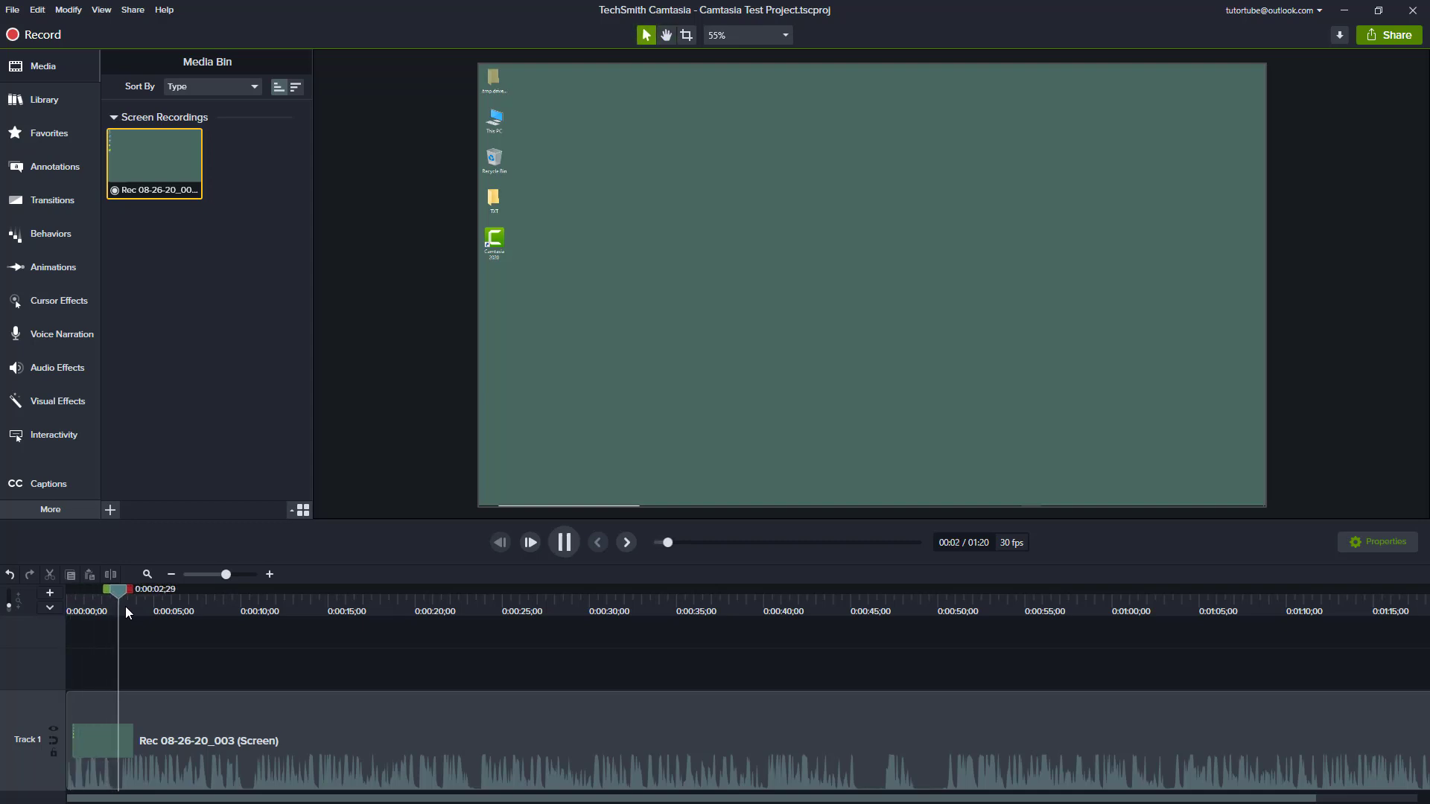
pyautogui.press('space')
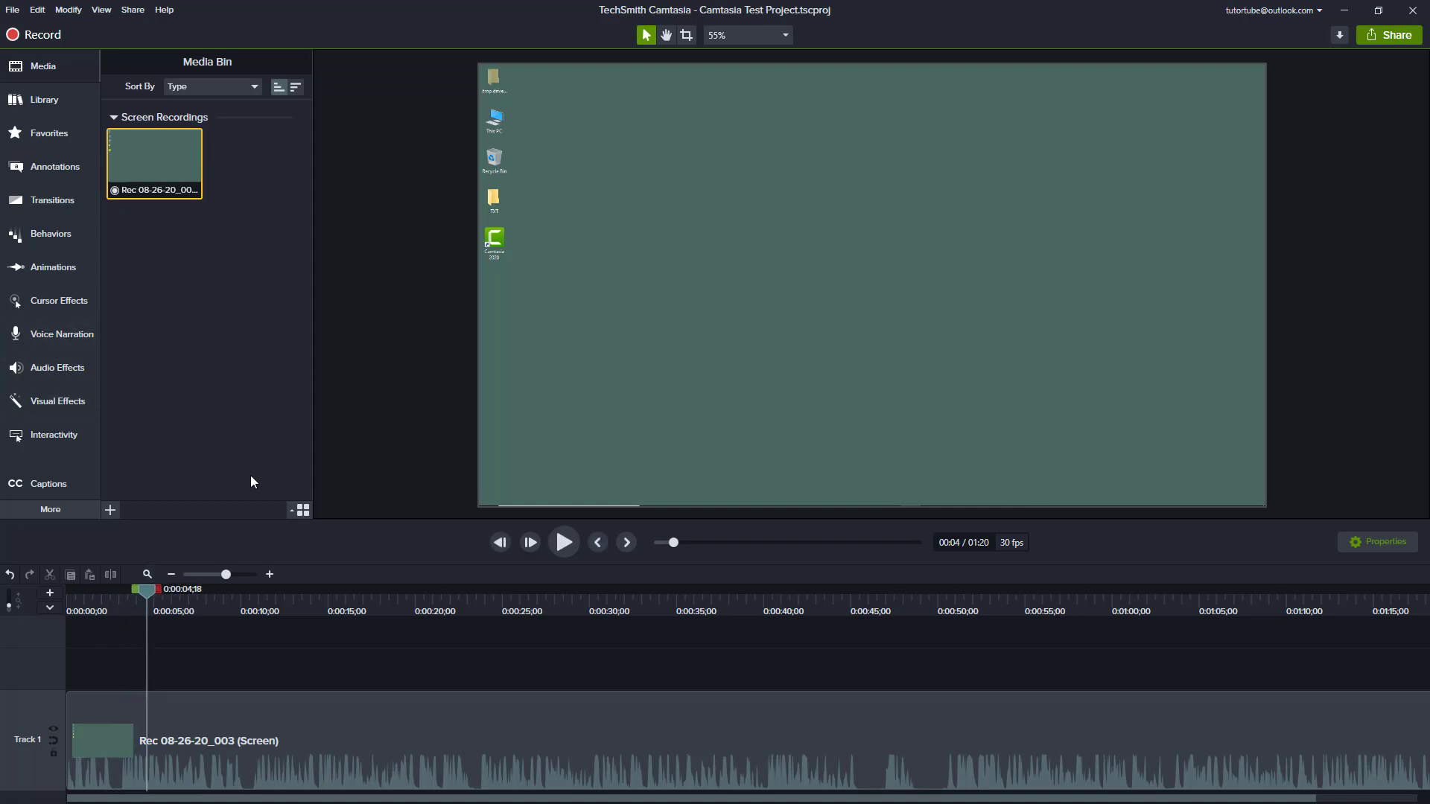
# - Find where the useful footage begins and trim the start of the Track 1 clip to about 0:00:23;20
pyautogui.moveTo(147, 595); pyautogui.dragTo(307, 640)
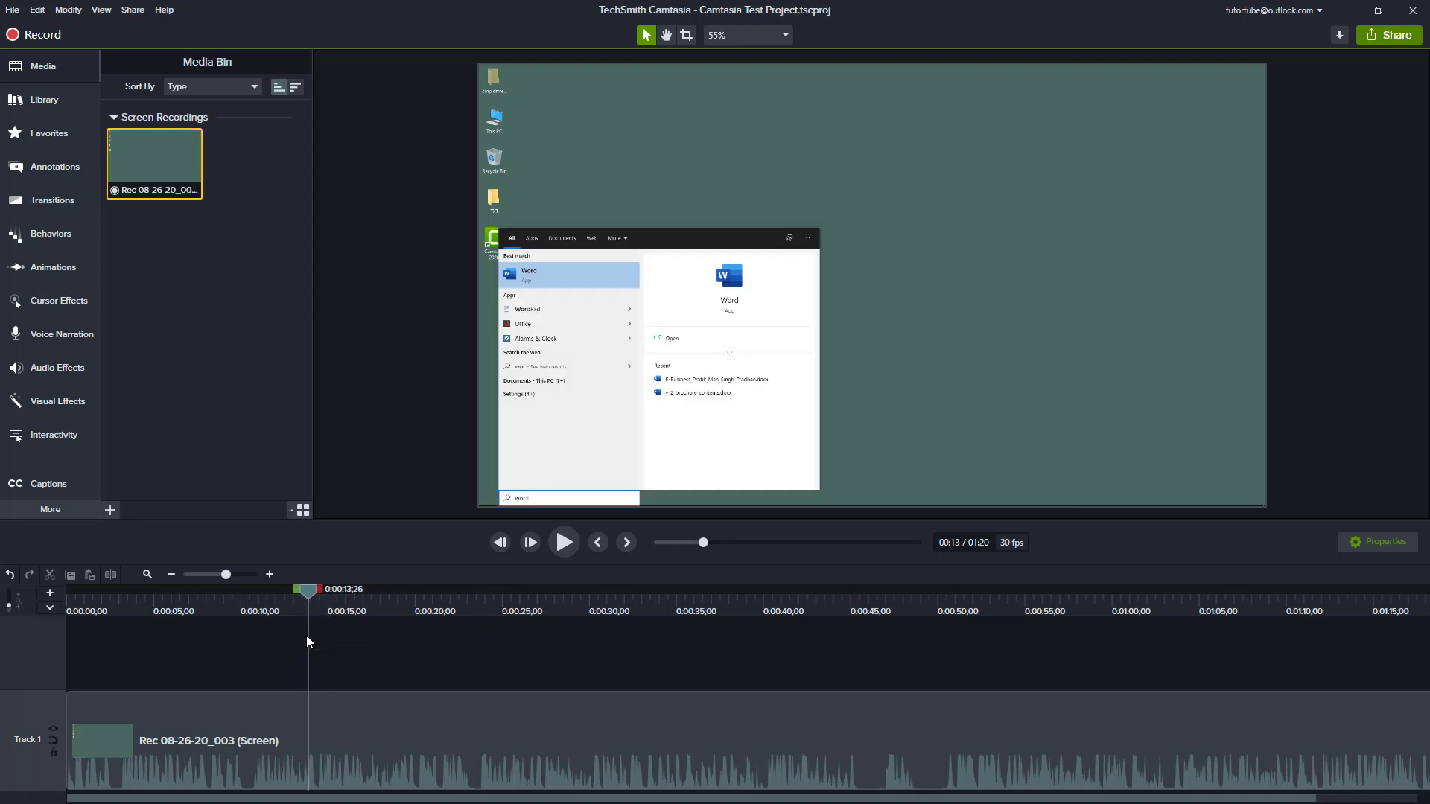
pyautogui.press('space')
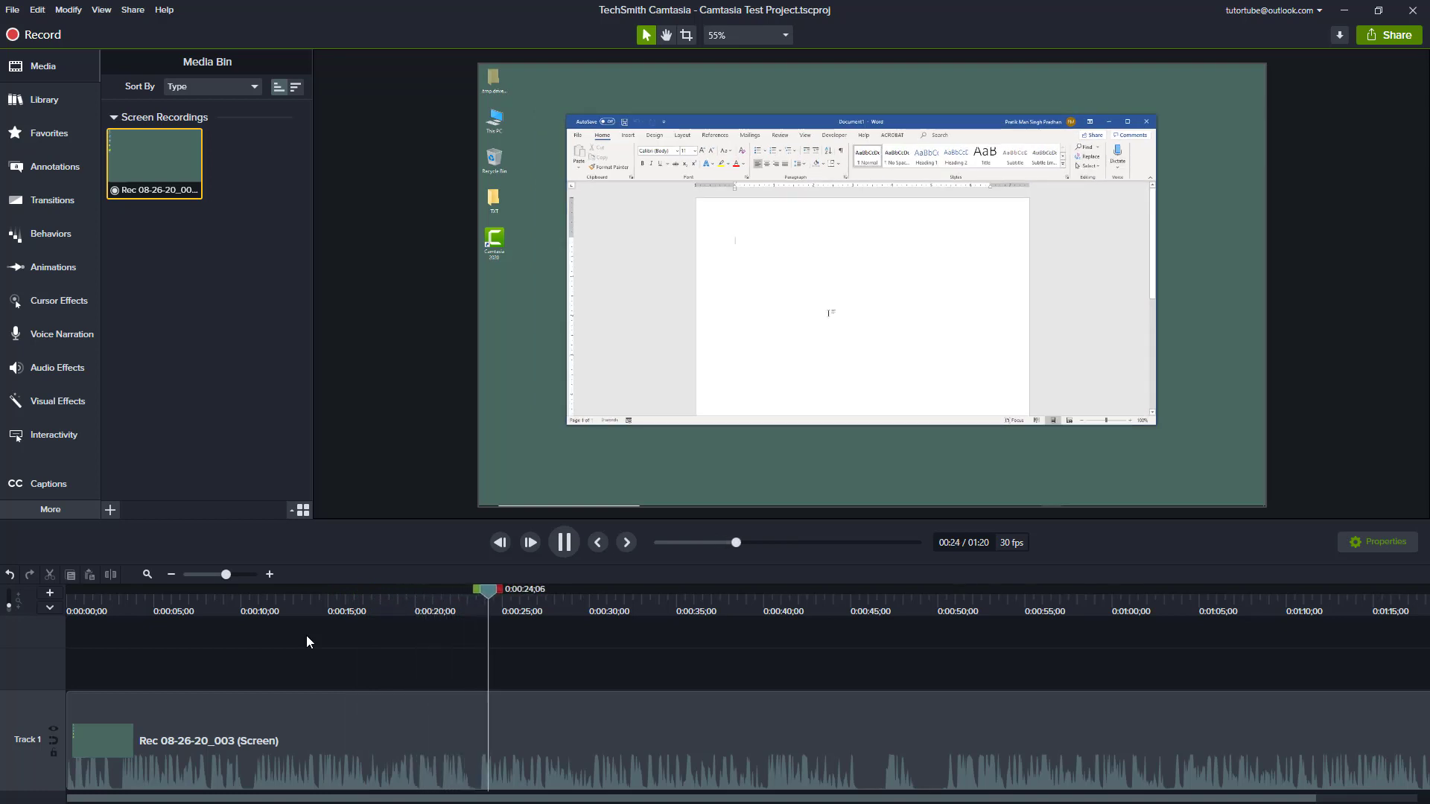
pyautogui.press('space')
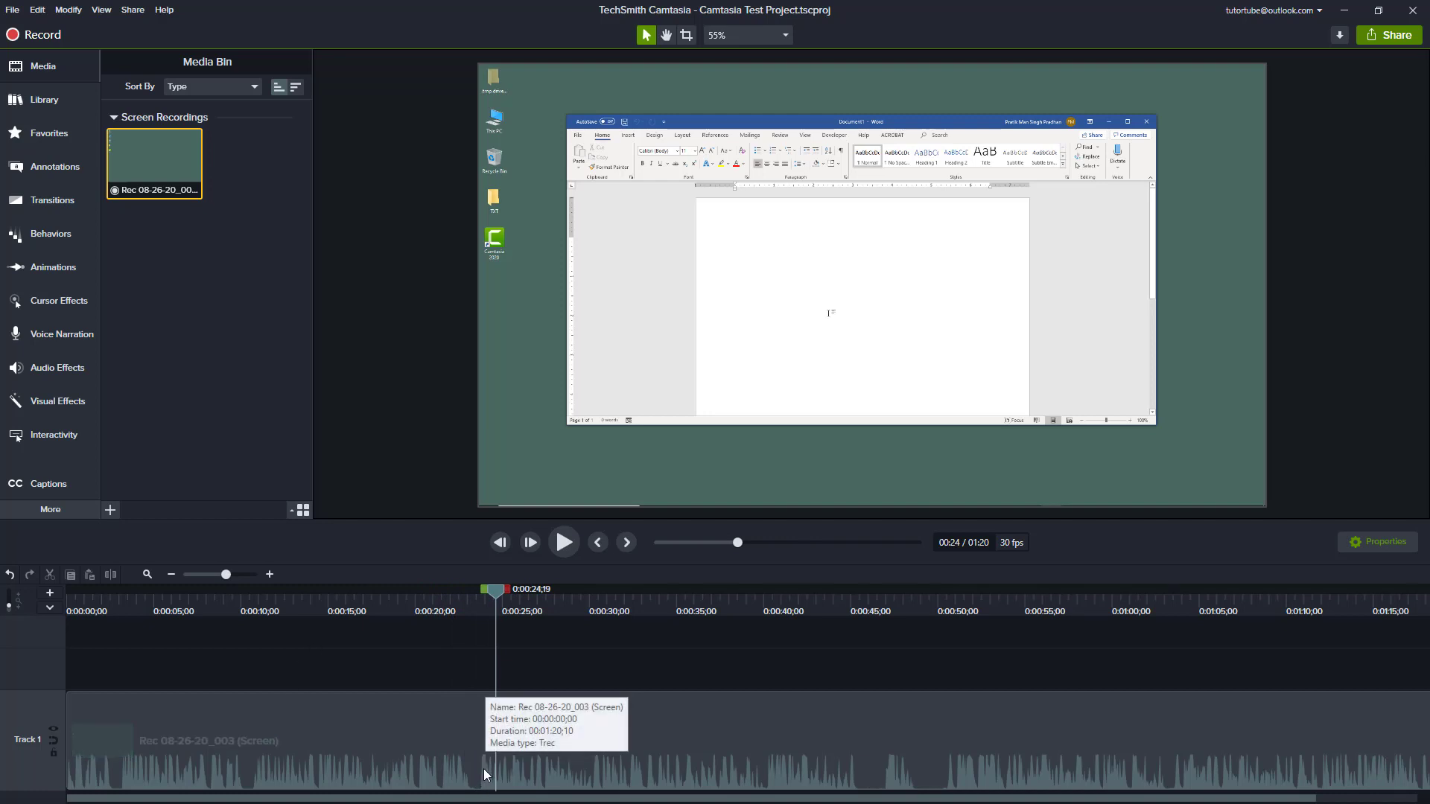
pyautogui.moveTo(491, 593); pyautogui.dragTo(479, 596)
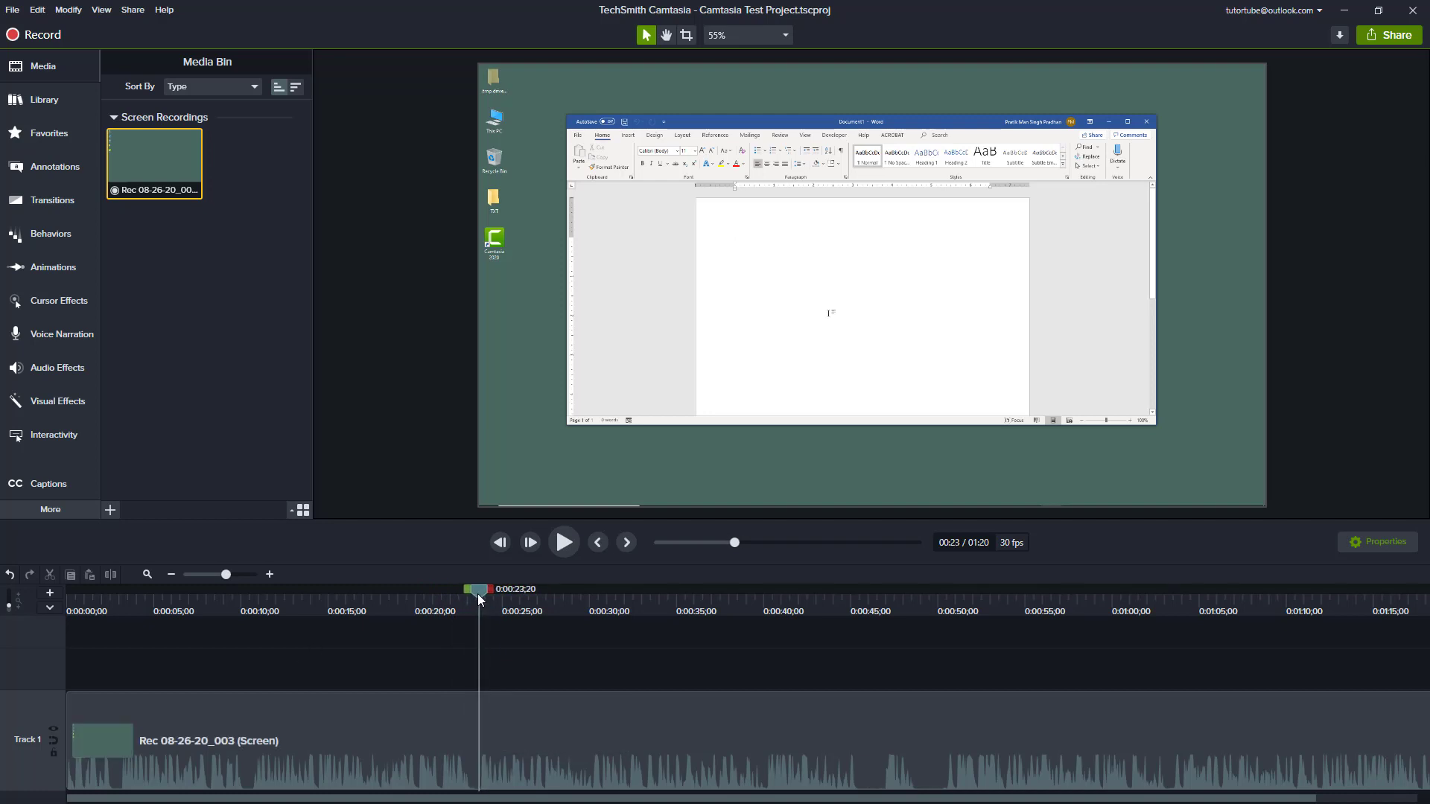
pyautogui.click(468, 764)
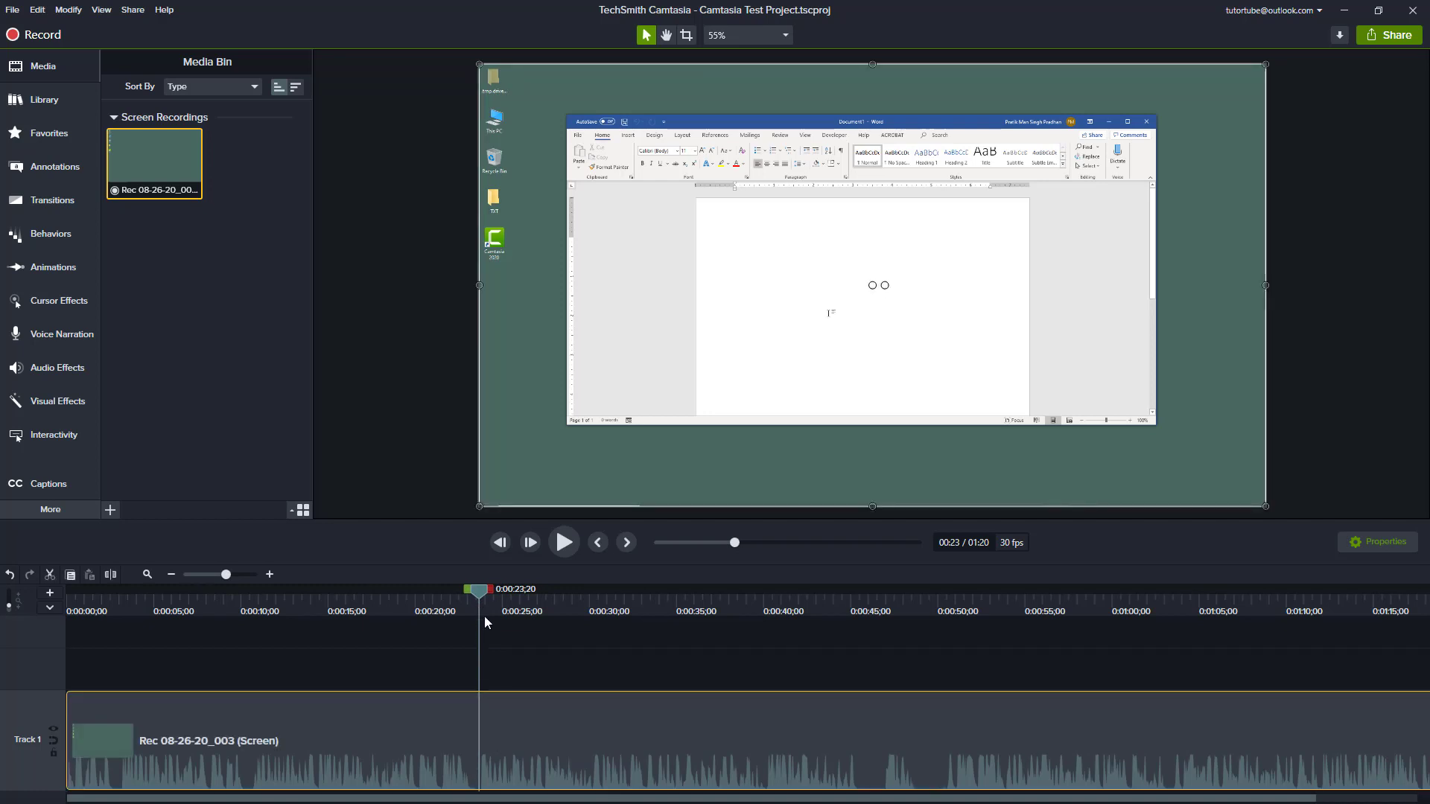
pyautogui.press('space')
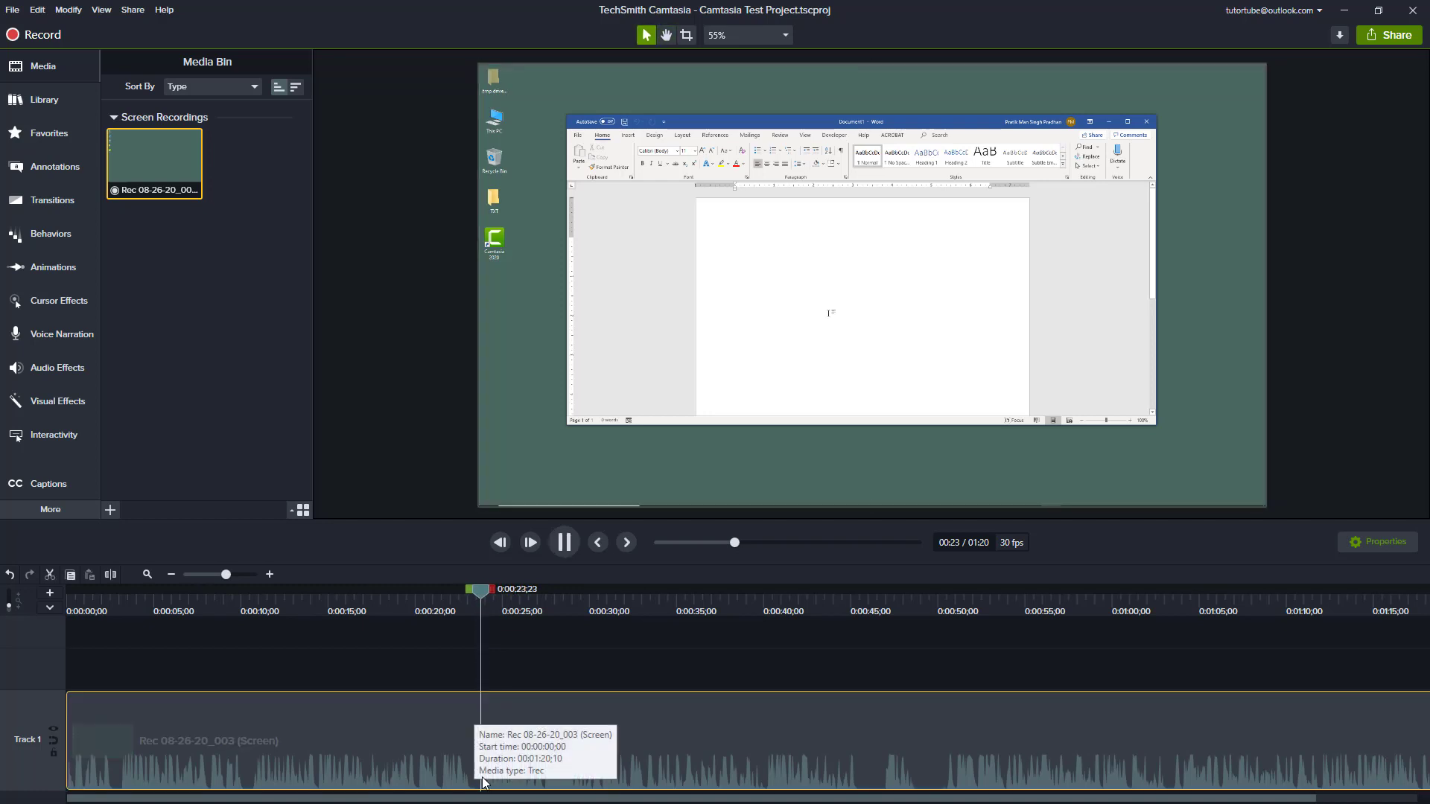
pyautogui.press('space')
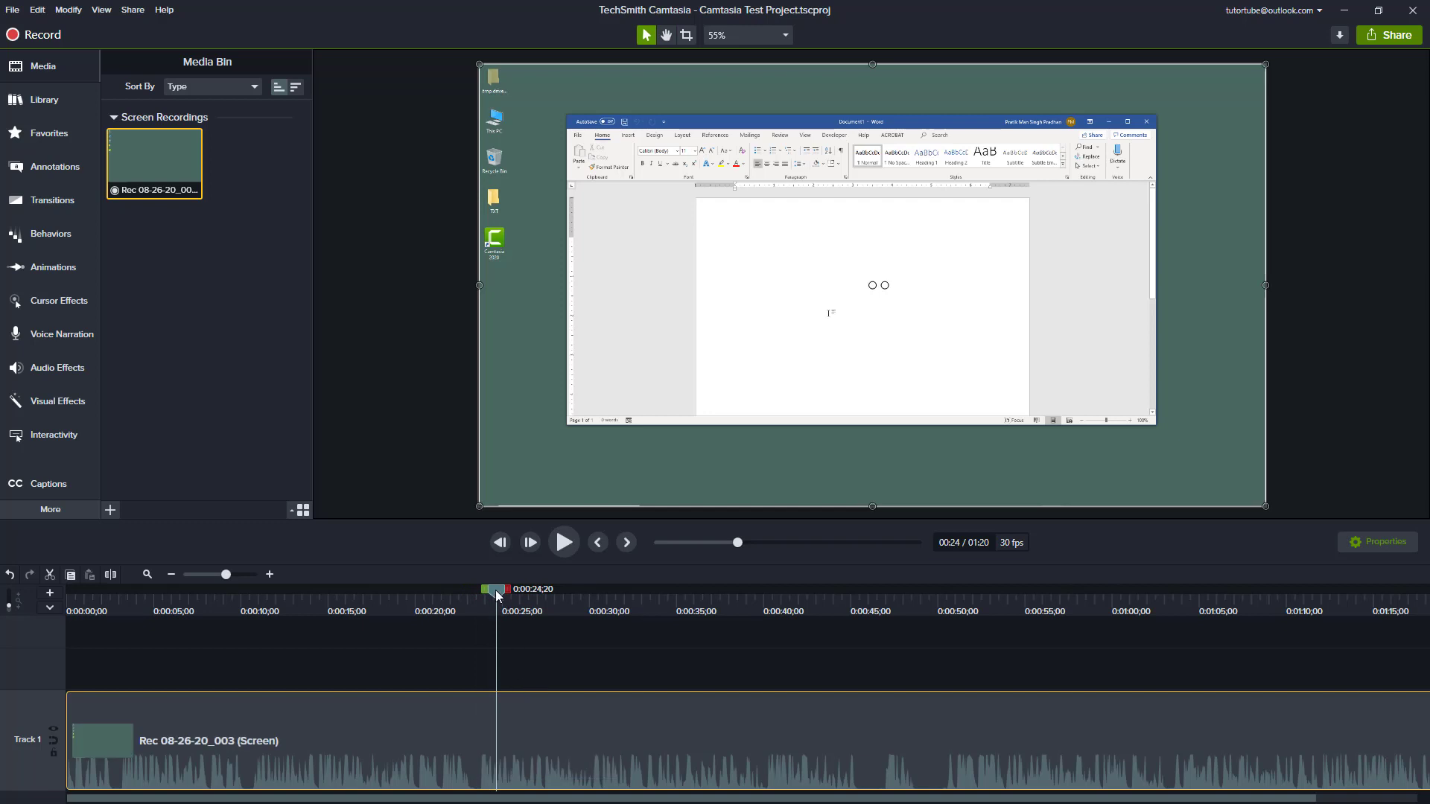
pyautogui.moveTo(496, 592); pyautogui.dragTo(480, 594)
pyautogui.moveTo(481, 595); pyautogui.dragTo(566, 606)
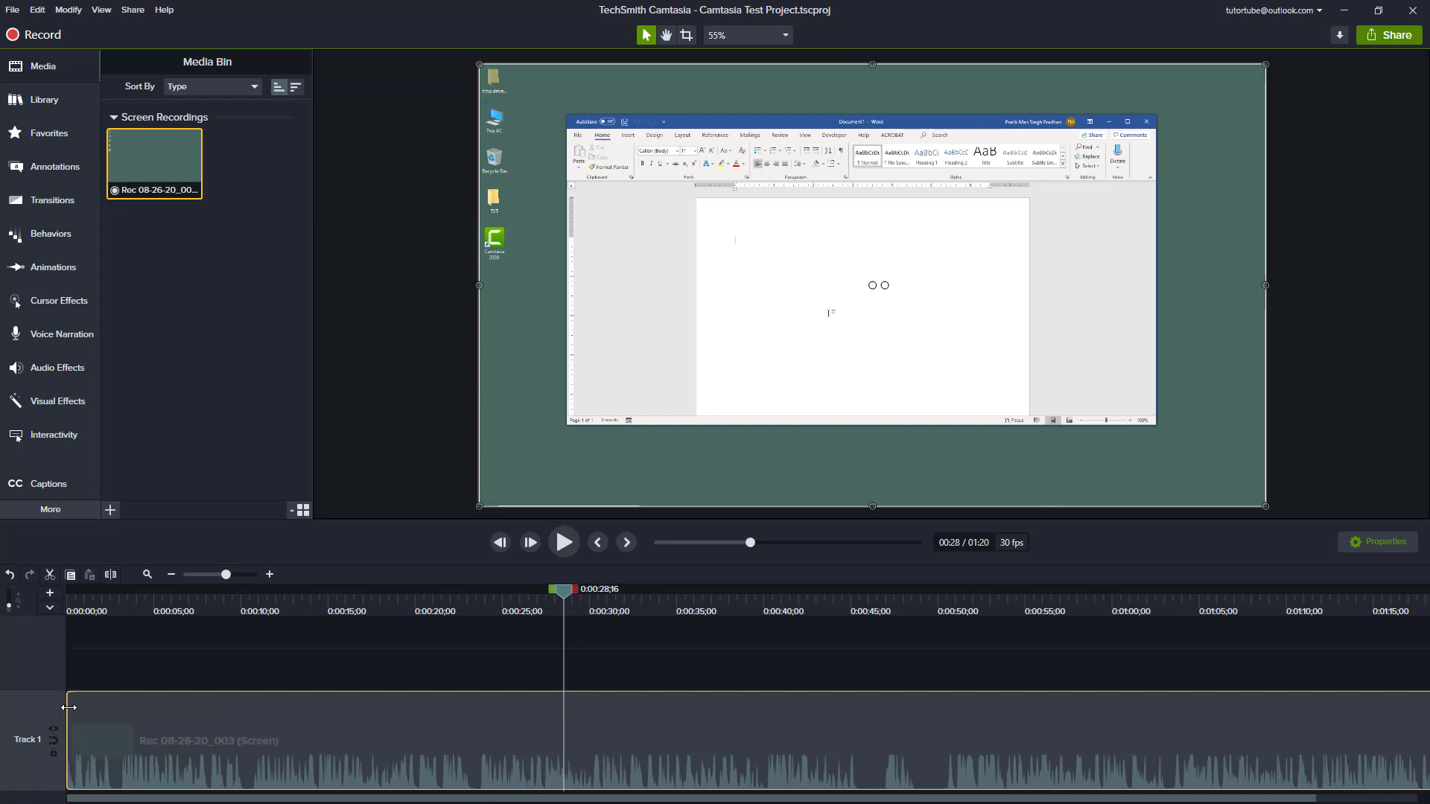
pyautogui.moveTo(68, 707); pyautogui.dragTo(477, 794)
# - Preview the clip's new beginning and move the clip to the start of the timeline on Track 1
pyautogui.click(453, 601)
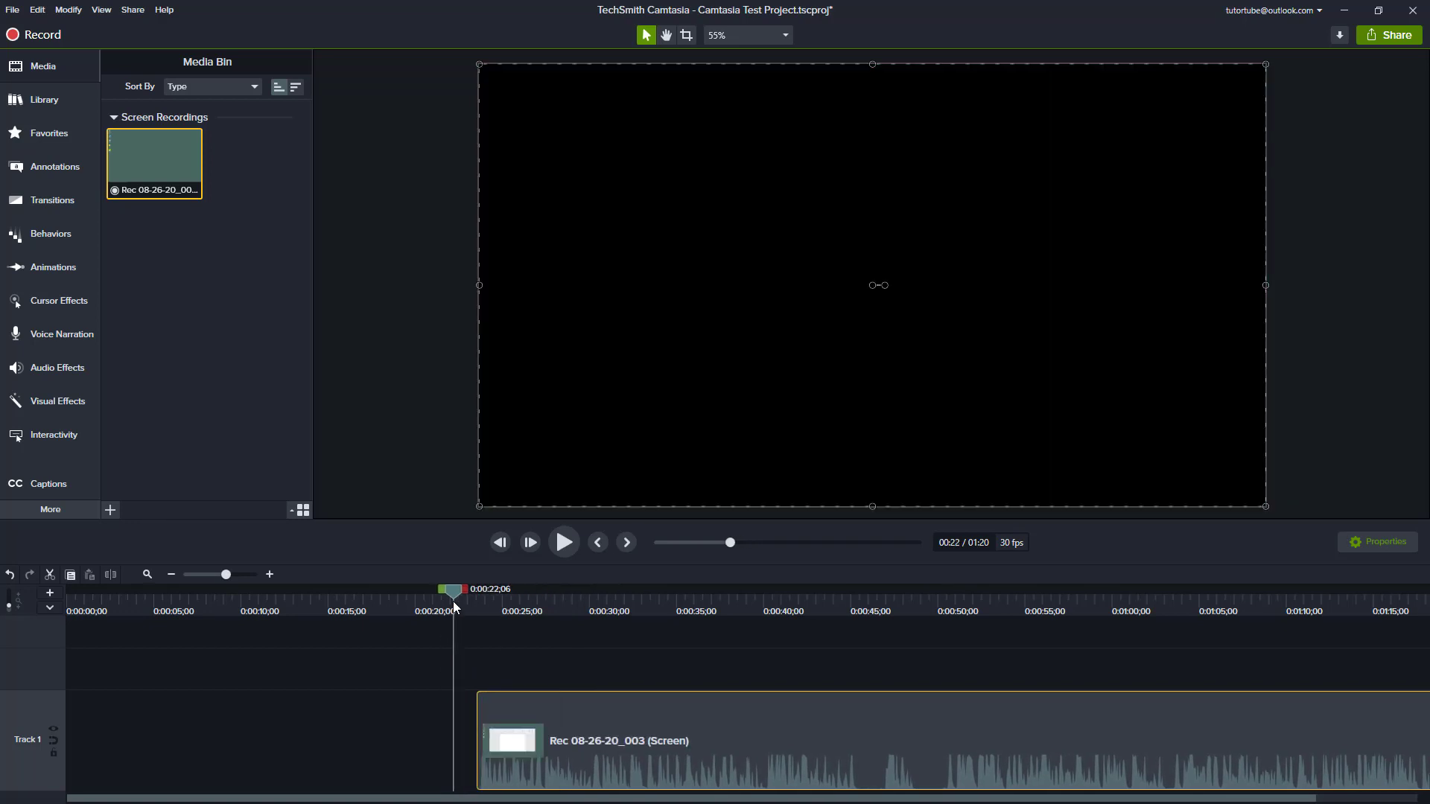
pyautogui.press('space')
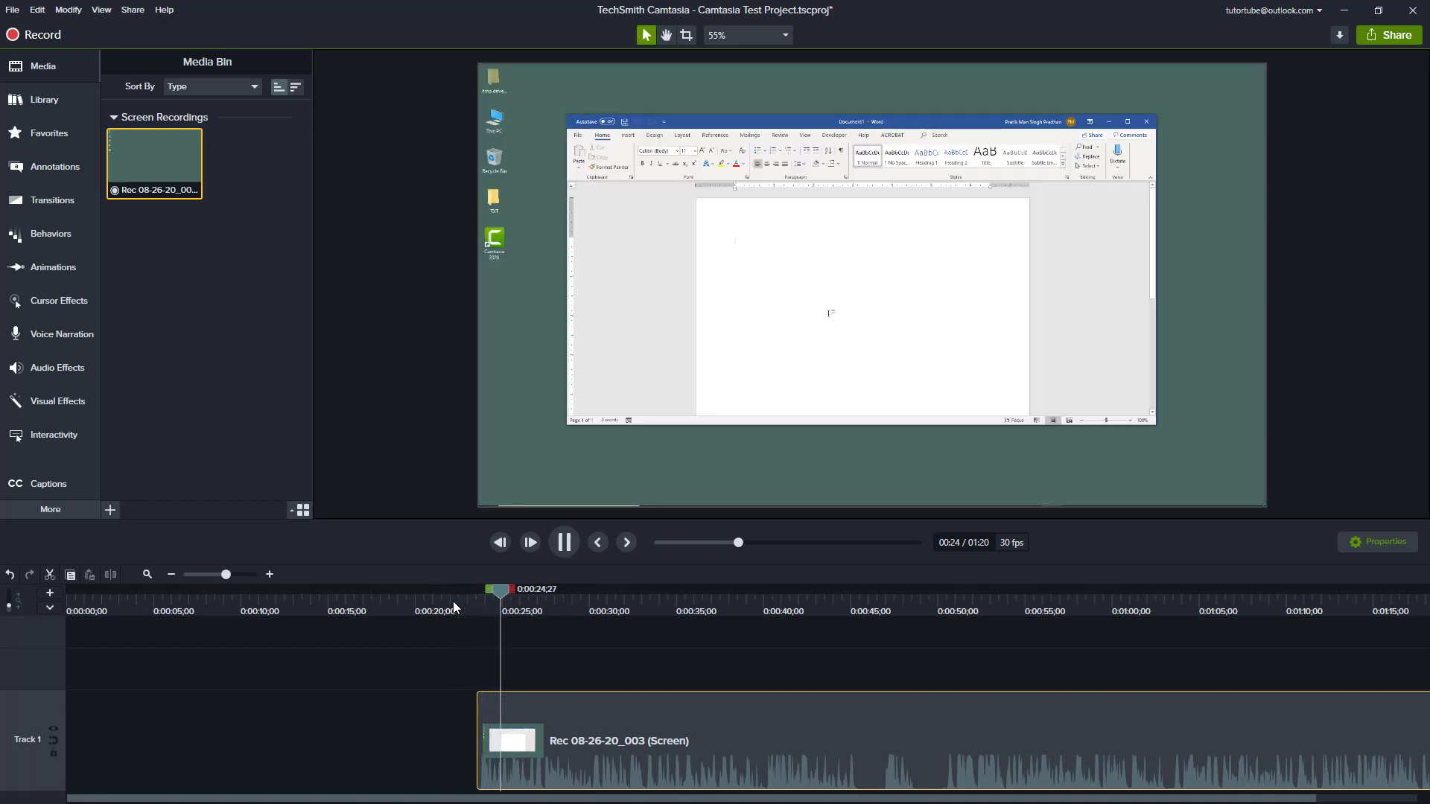
pyautogui.press('space')
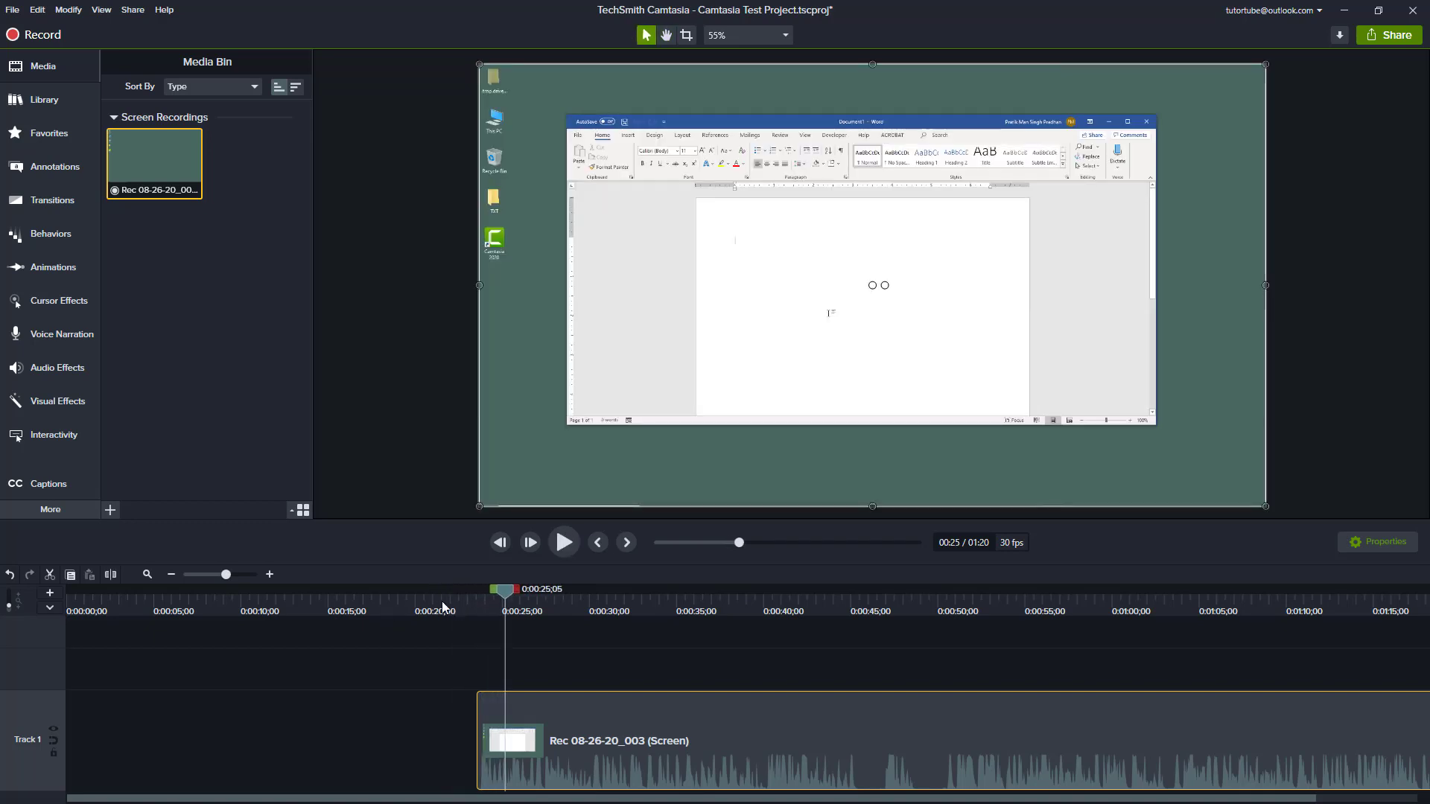
pyautogui.moveTo(503, 601); pyautogui.dragTo(221, 610)
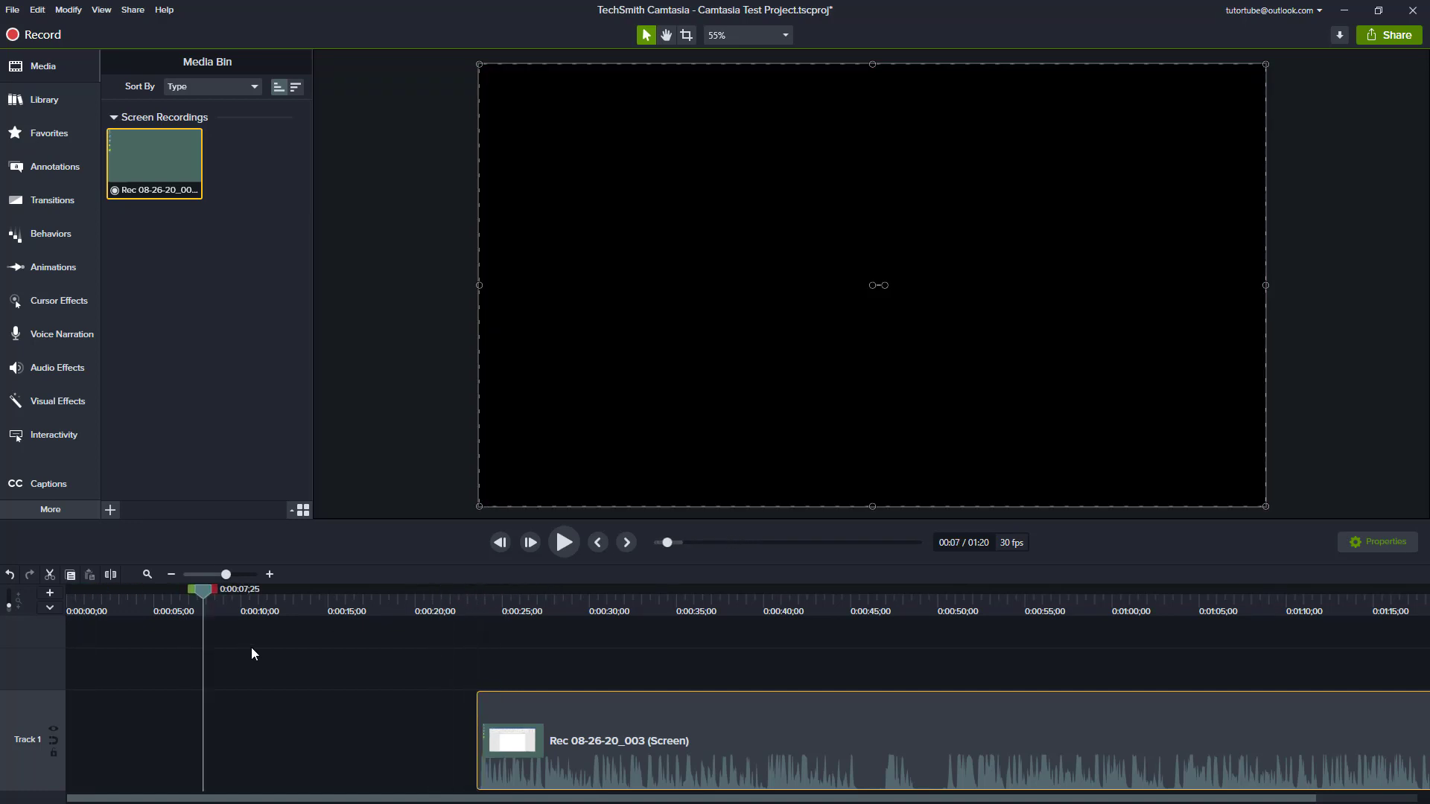
pyautogui.moveTo(724, 702); pyautogui.dragTo(131, 780)
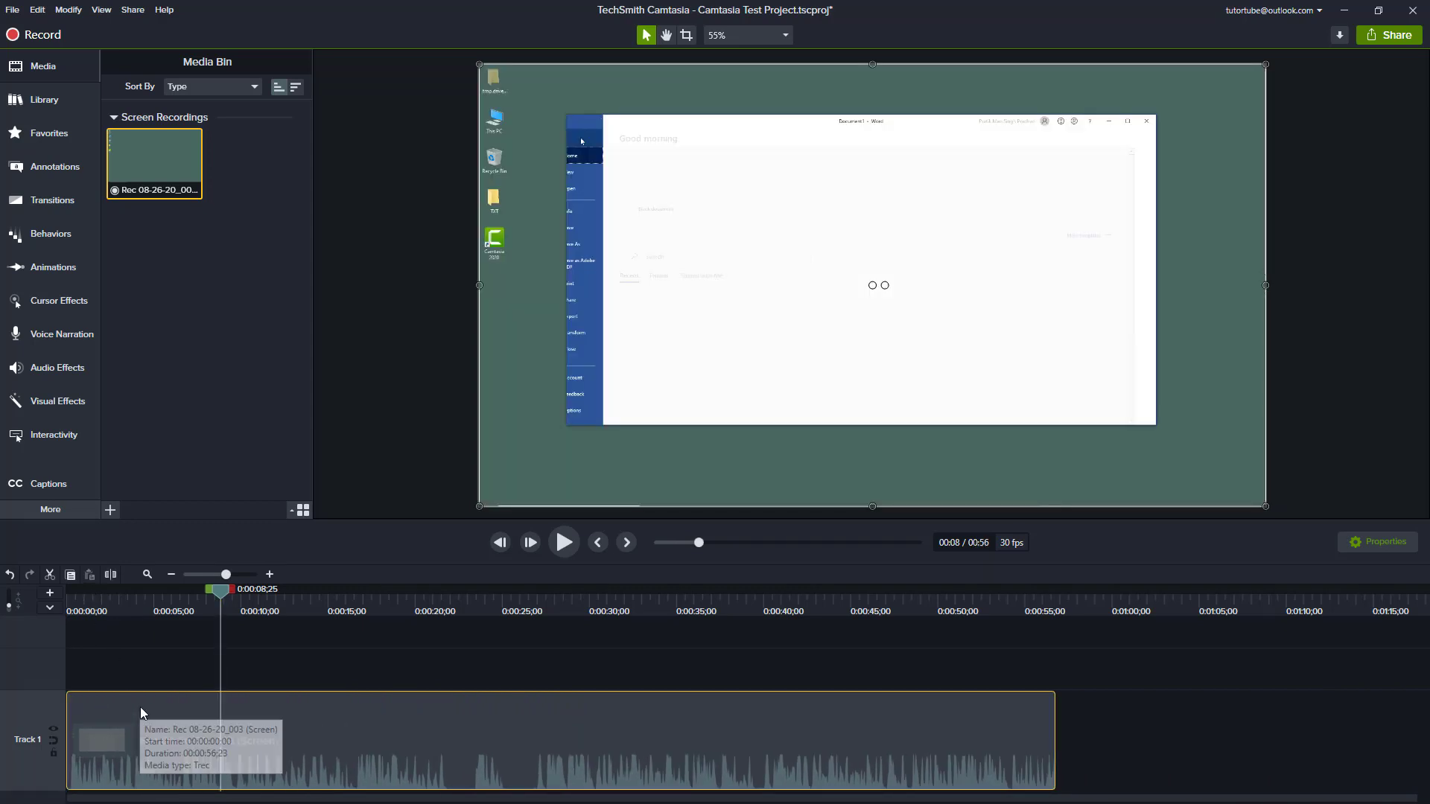
# - Move the clip away from the timeline start and extend its beginning back to about 0:00:15 to restore trimmed footage
pyautogui.moveTo(144, 704); pyautogui.dragTo(589, 720)
pyautogui.moveTo(478, 712); pyautogui.dragTo(325, 722)
pyautogui.click(391, 599)
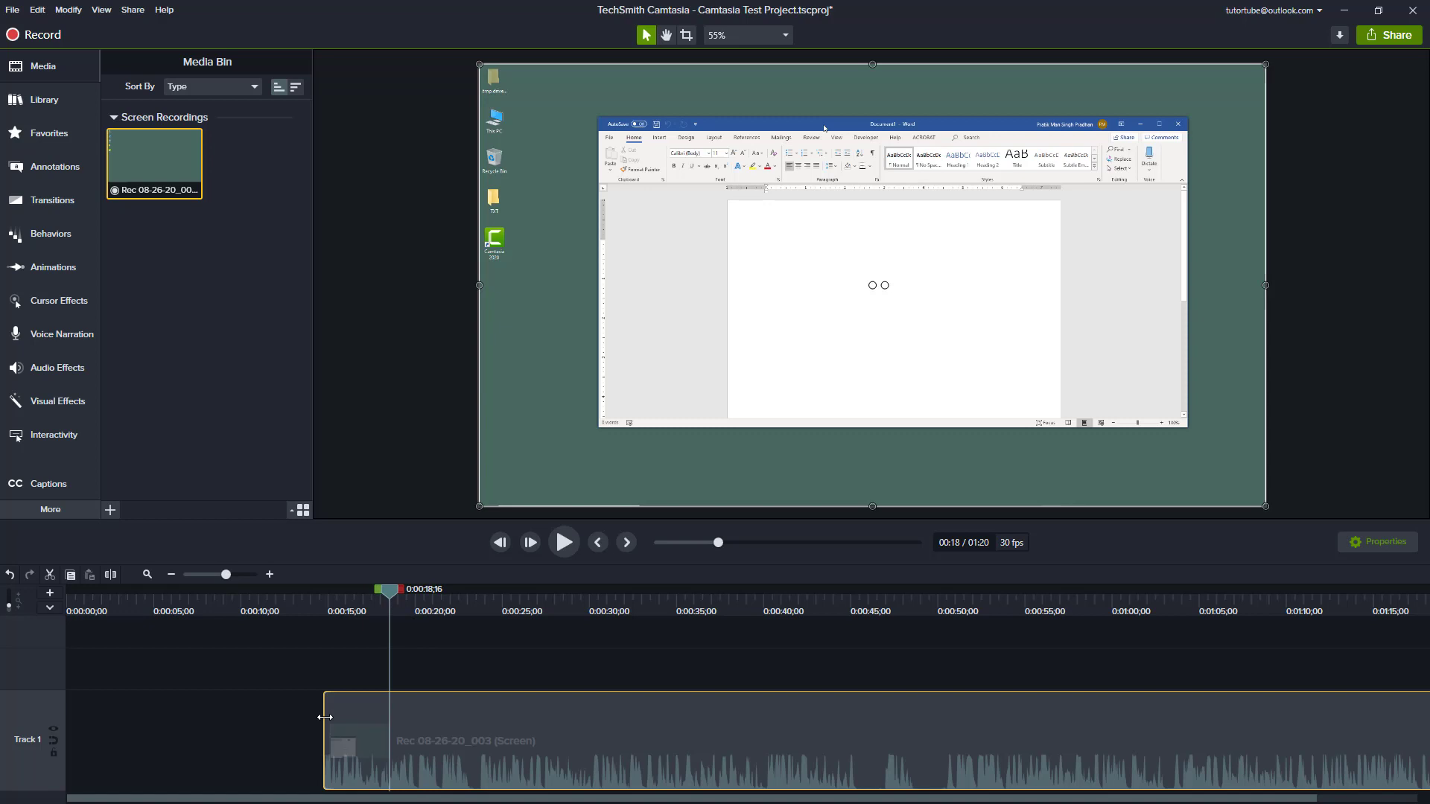
# - Trim the clip's beginning again to about 0:00:23;20 and return the clip to the start of Track 1, playing its opening
pyautogui.moveTo(325, 717); pyautogui.dragTo(491, 737)
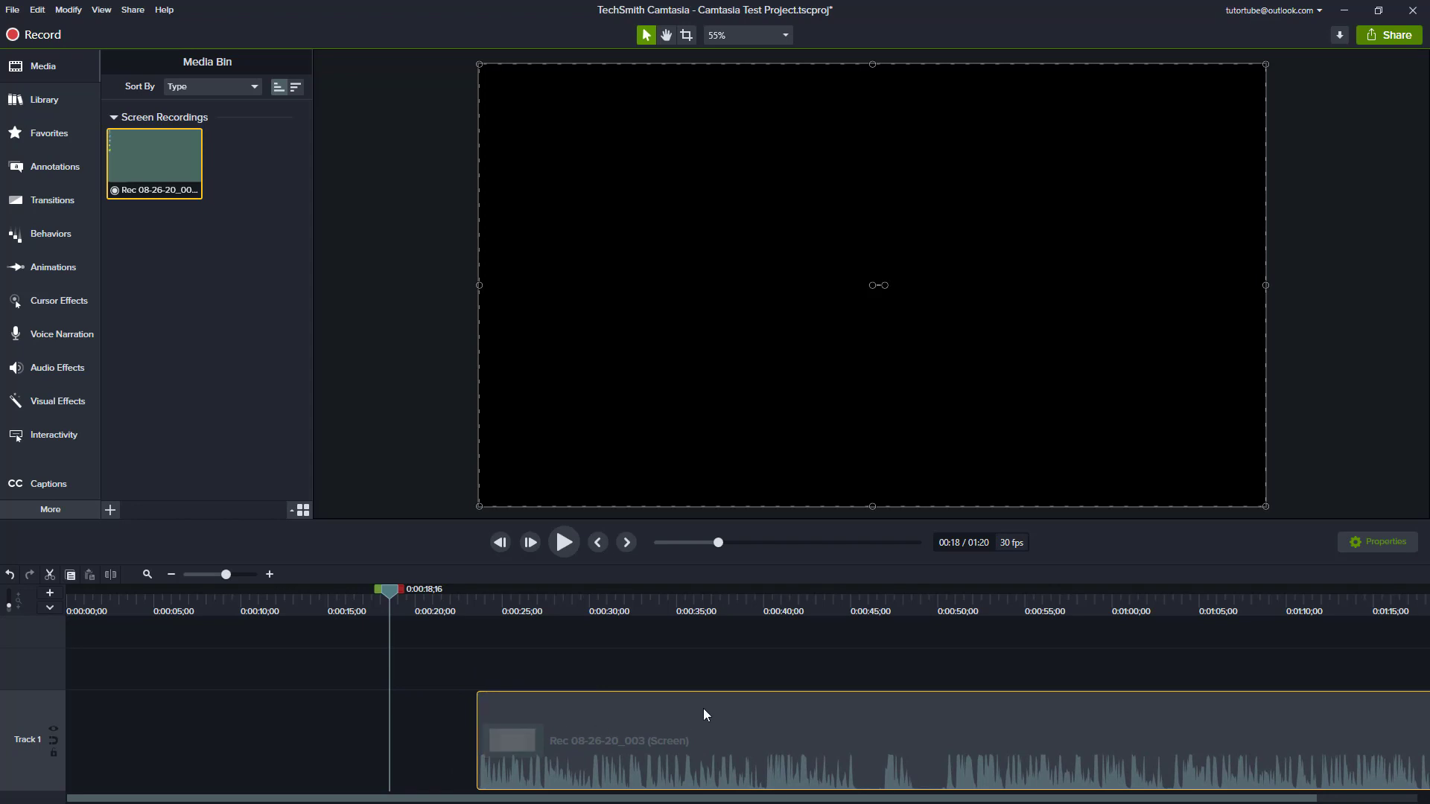
pyautogui.moveTo(703, 708); pyautogui.dragTo(145, 702)
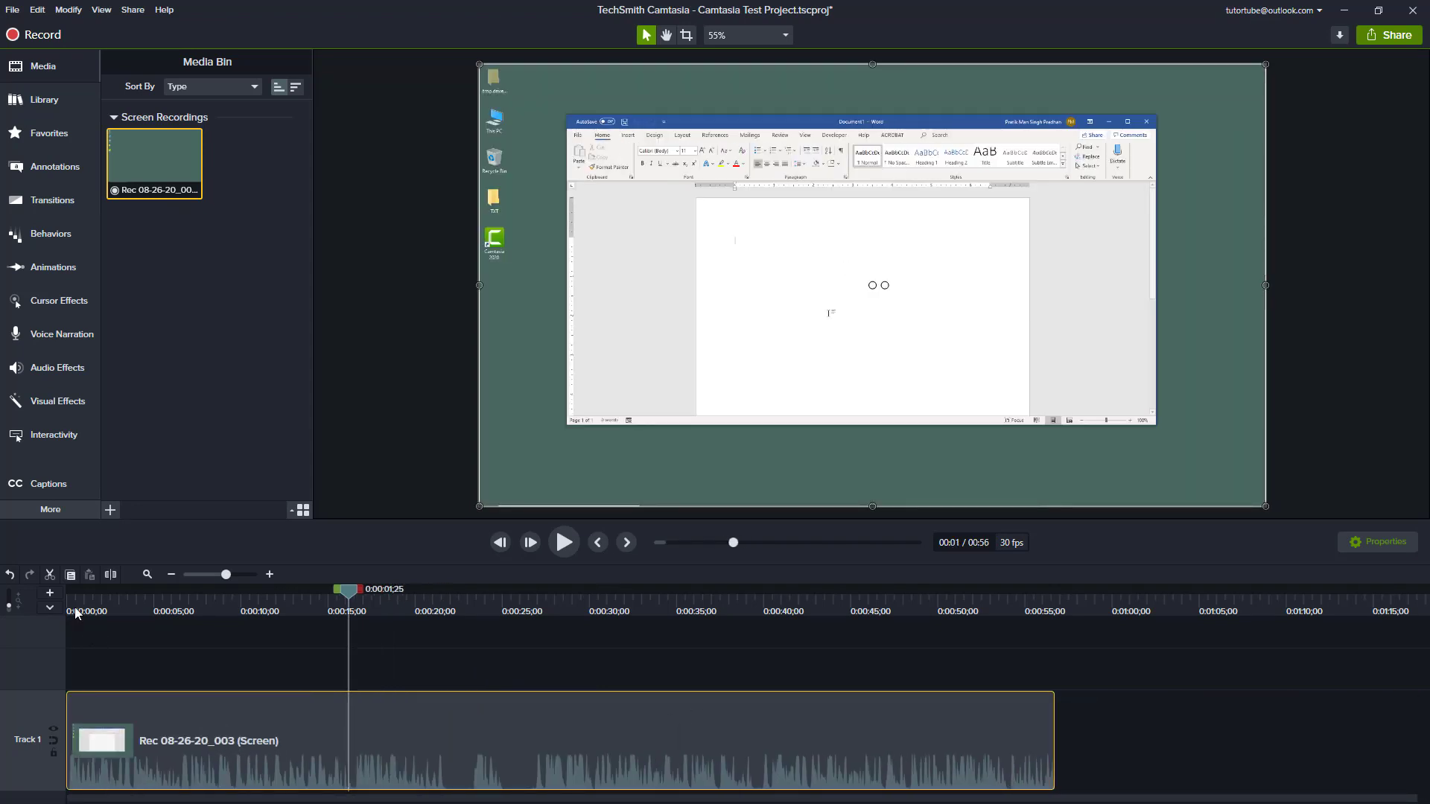
pyautogui.click(76, 612)
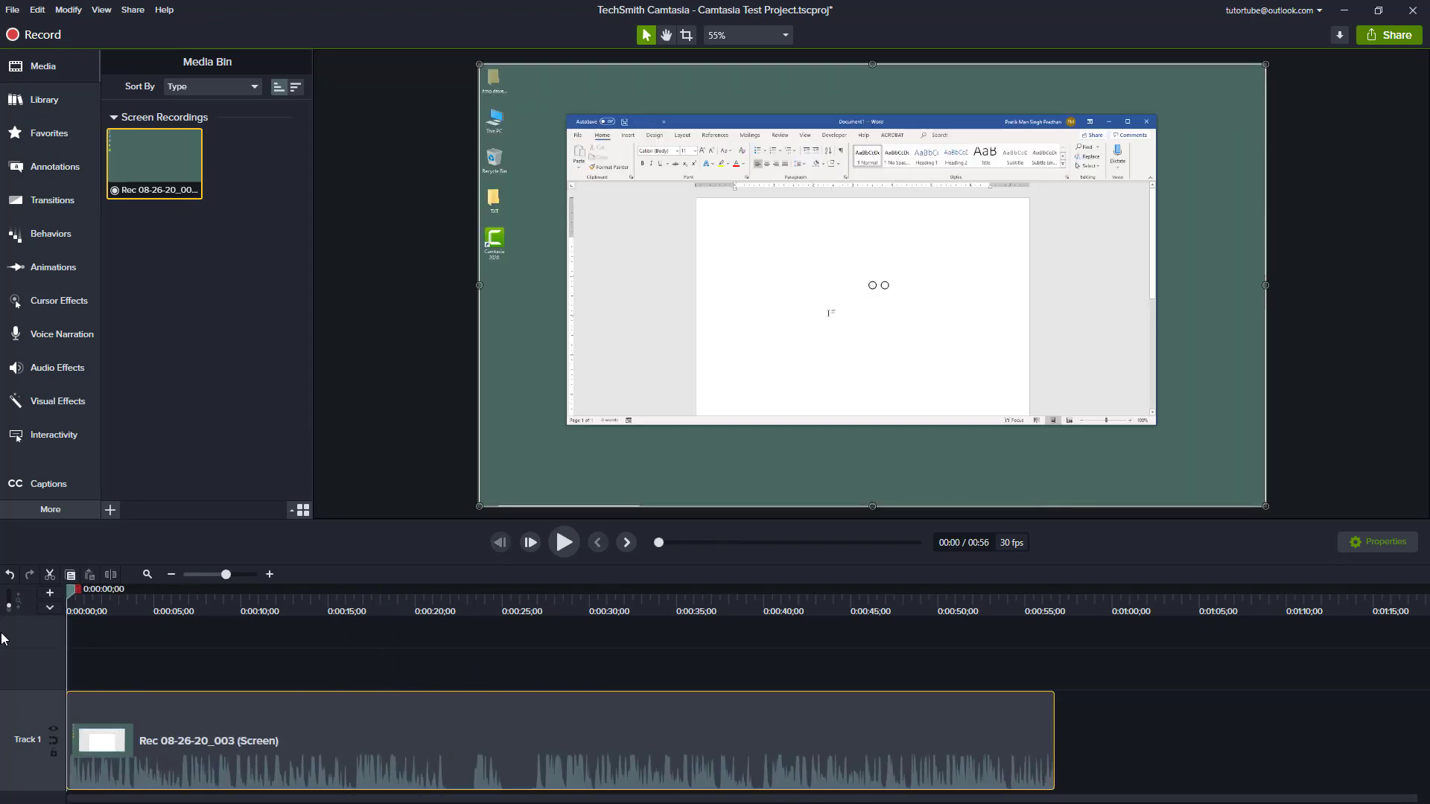
pyautogui.press('space')
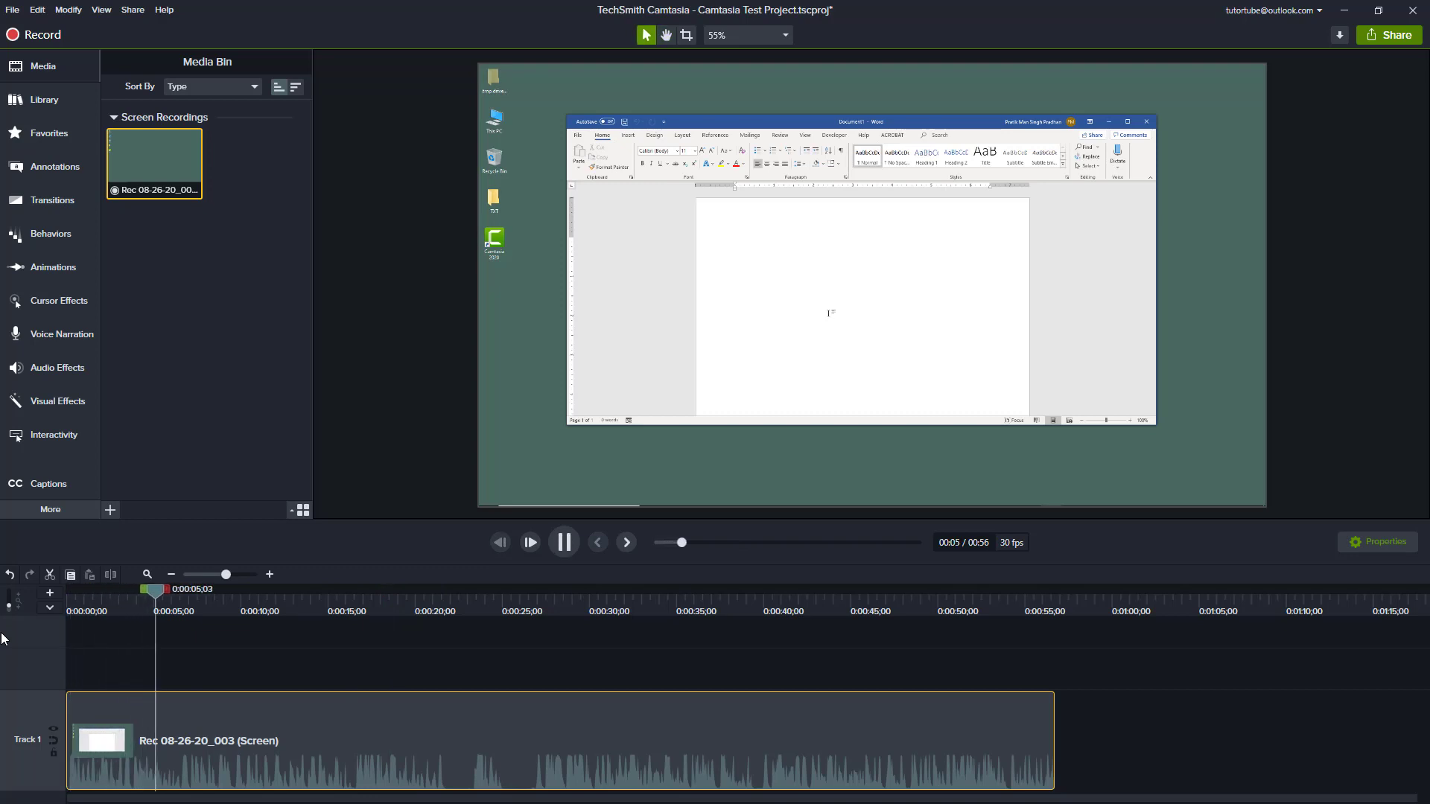
pyautogui.press('space')
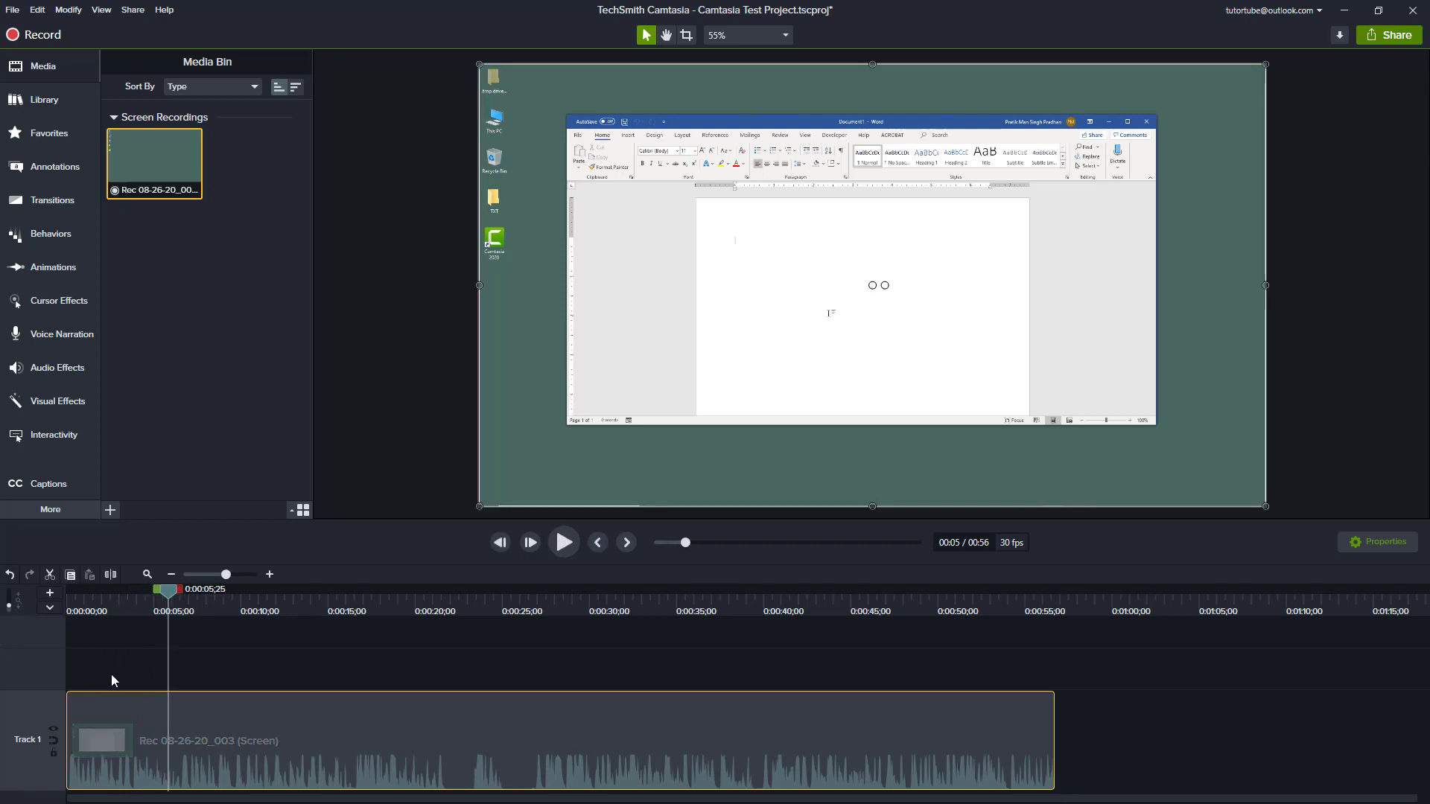
# - Play the closing part of the clip from about 0:00:46 and again from about 0:00:44 to check for unneeded footage
pyautogui.moveTo(874, 601); pyautogui.dragTo(881, 639)
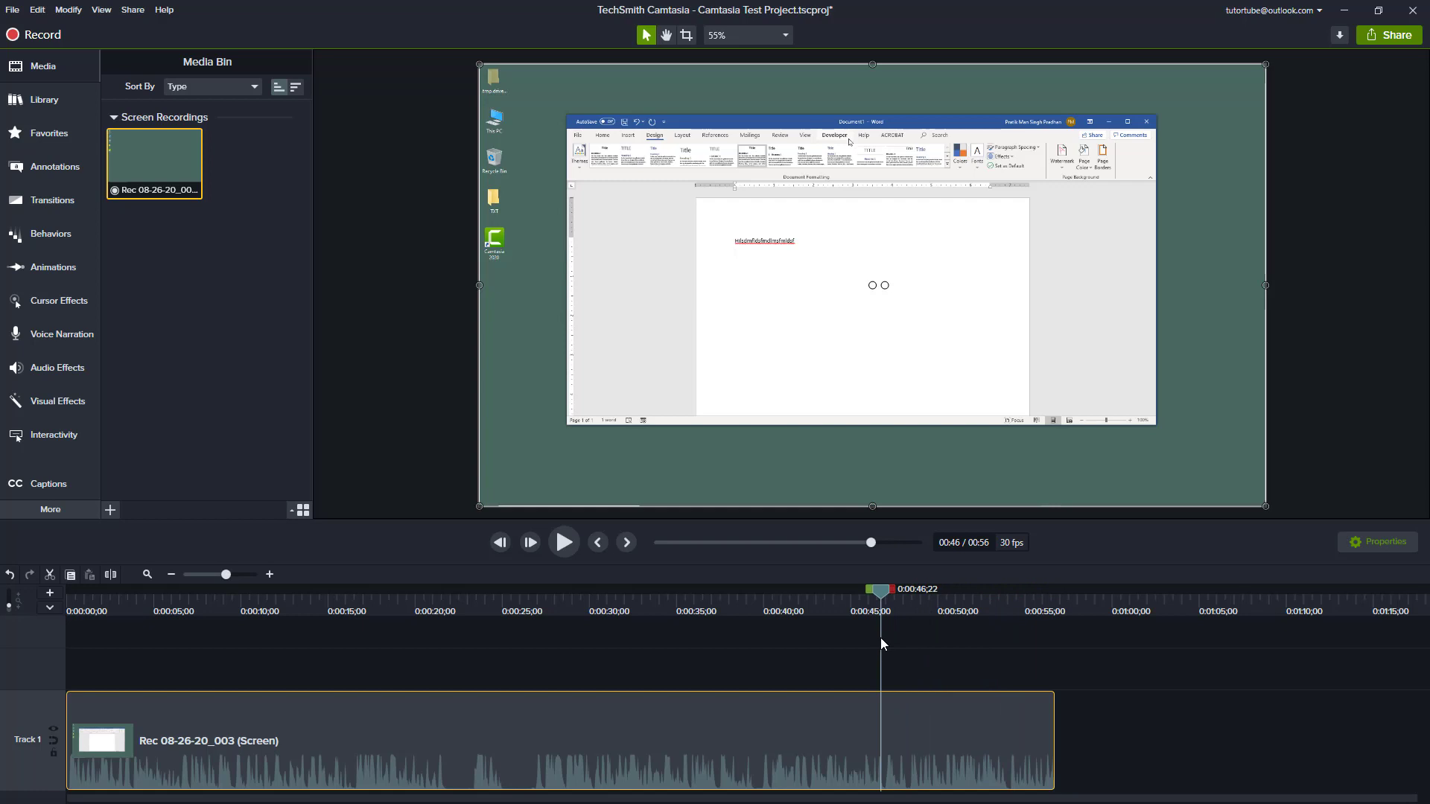
pyautogui.press('space')
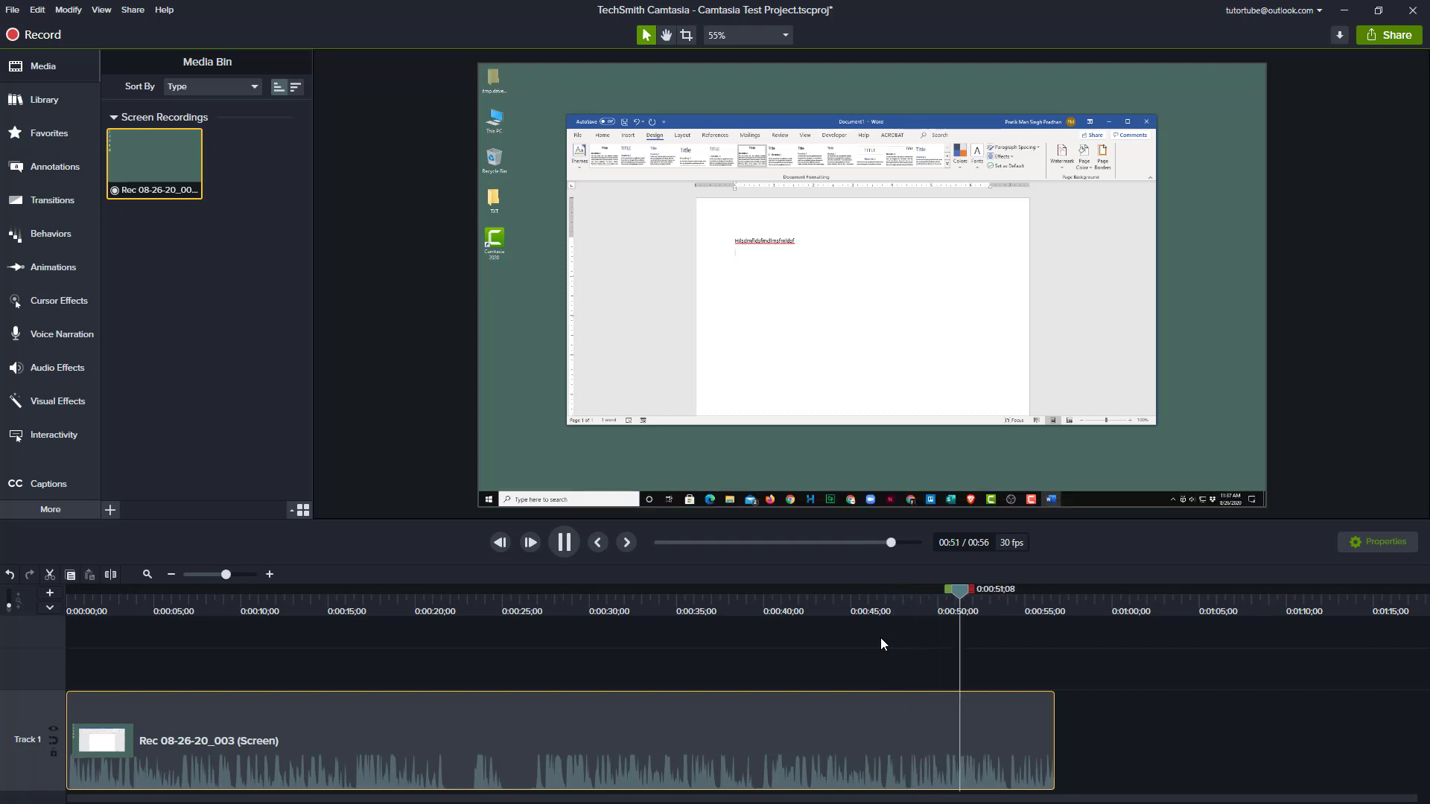
pyautogui.press('space')
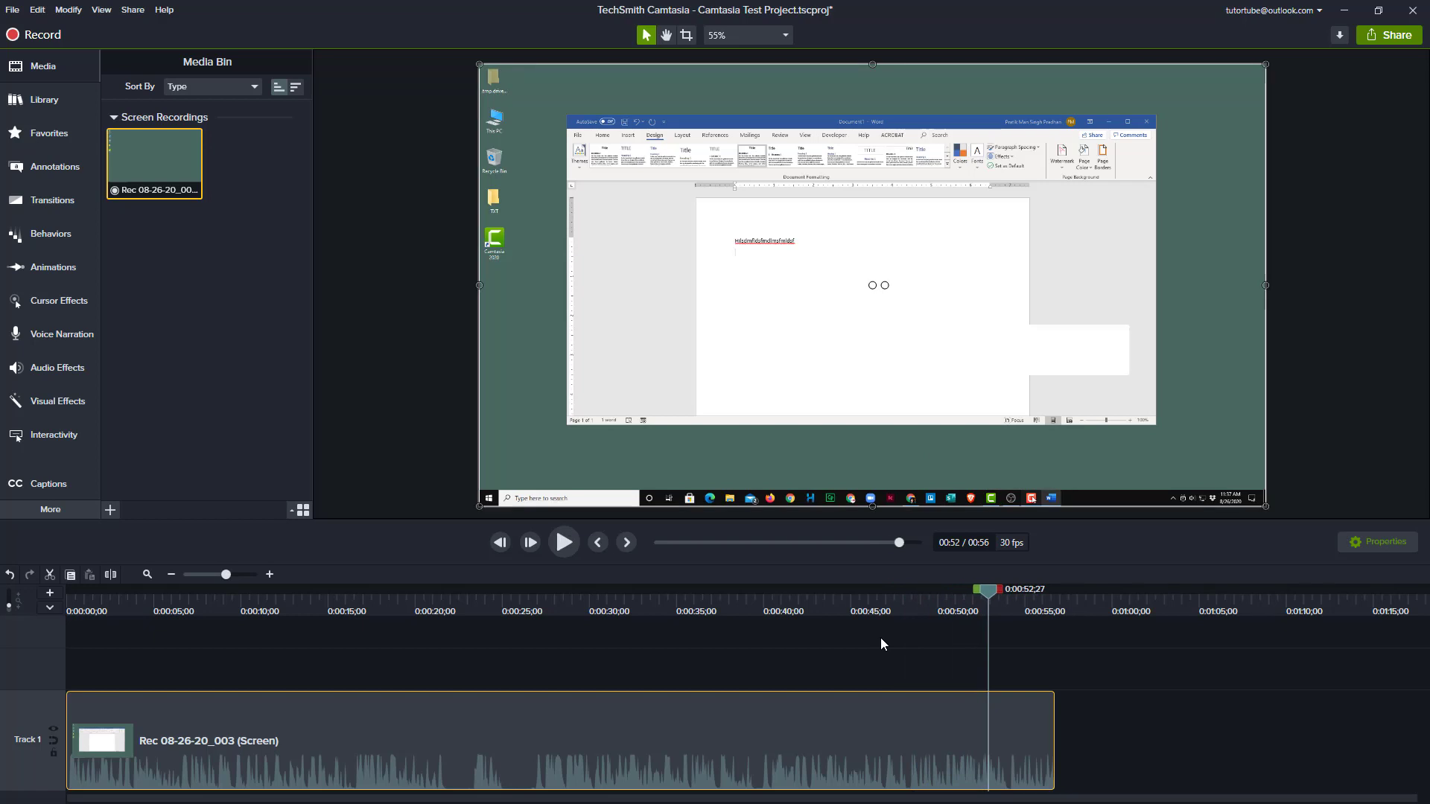
pyautogui.click(843, 605)
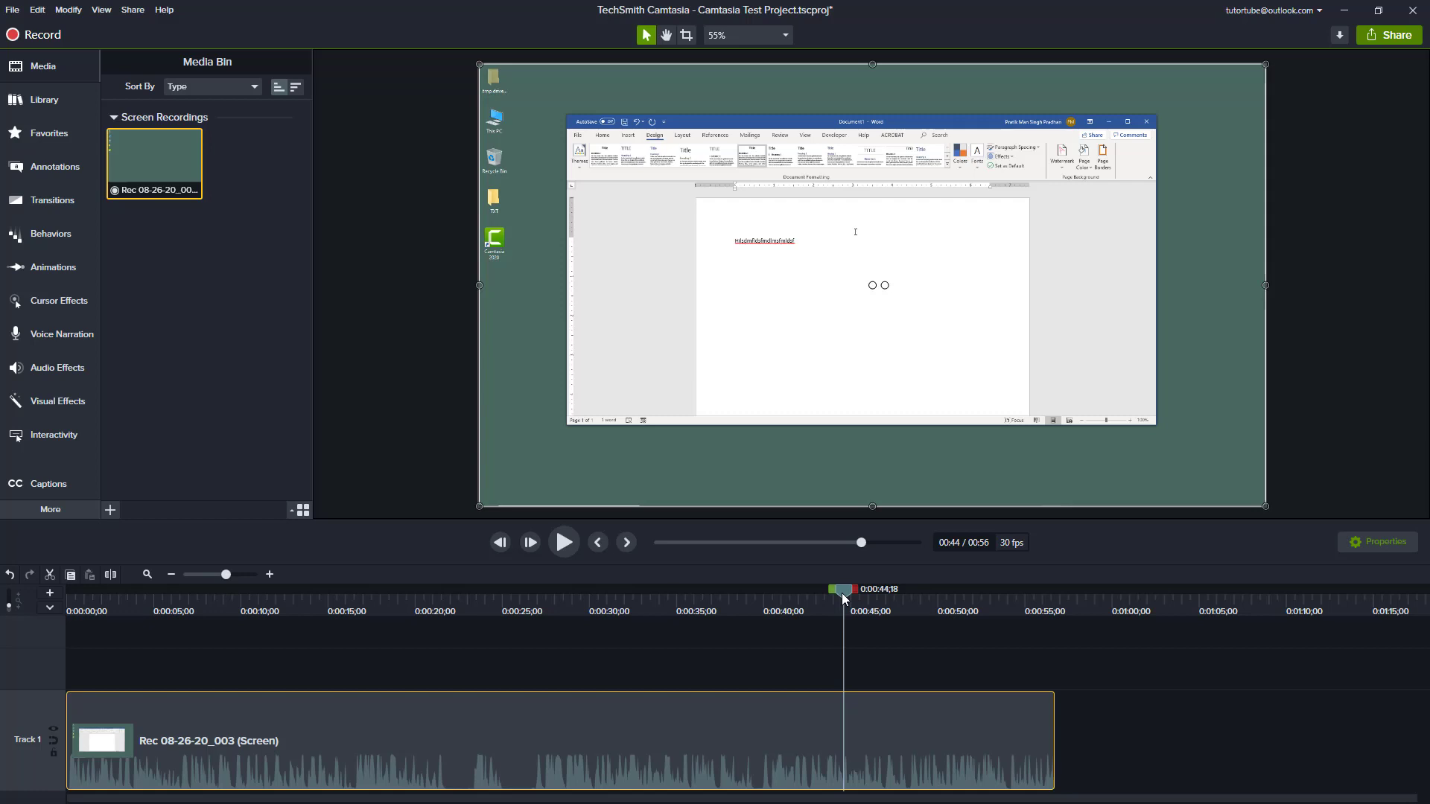
pyautogui.press('space')
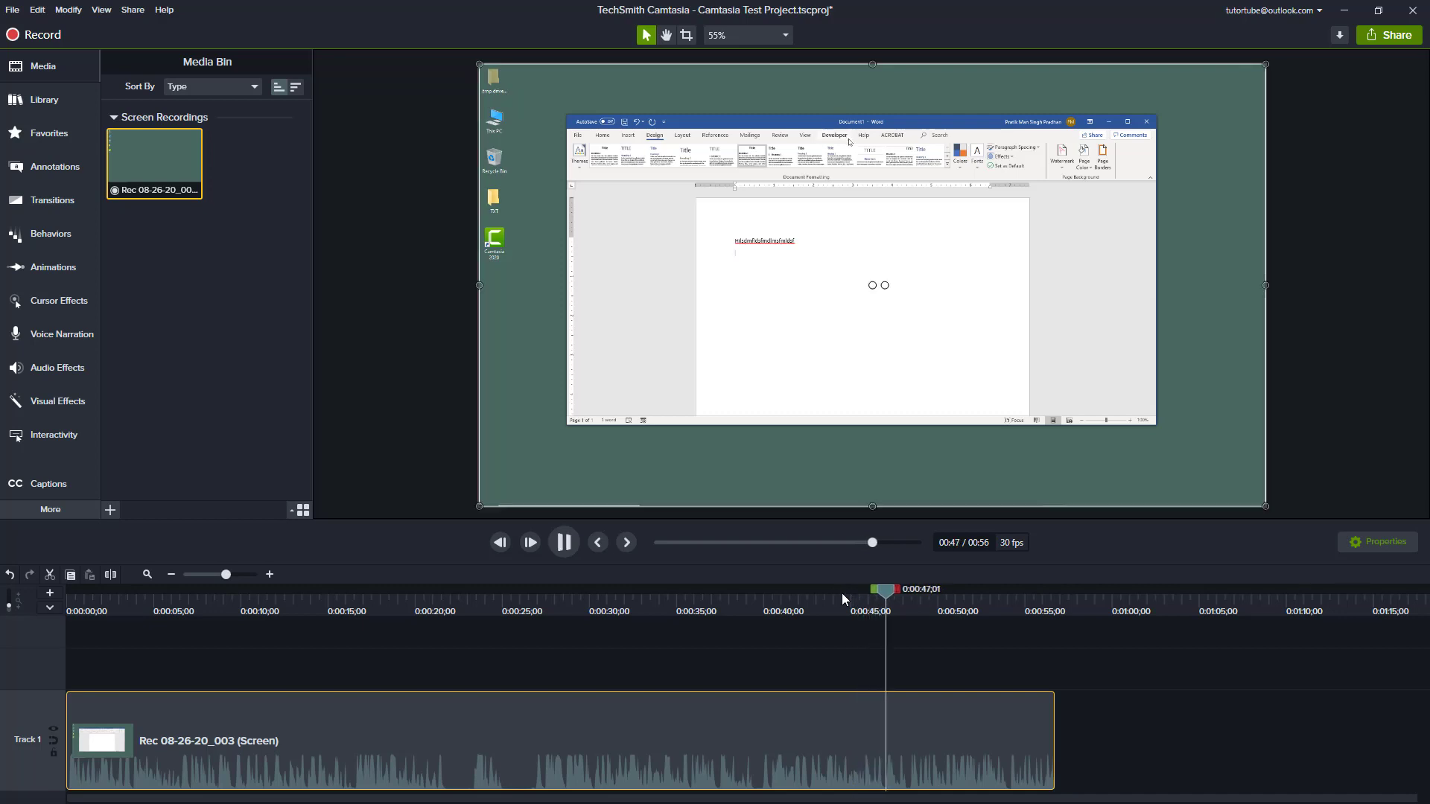
# - Find where the useful footage ends and trim the end of the Track 1 clip to 0:00:39;19
pyautogui.click(695, 599)
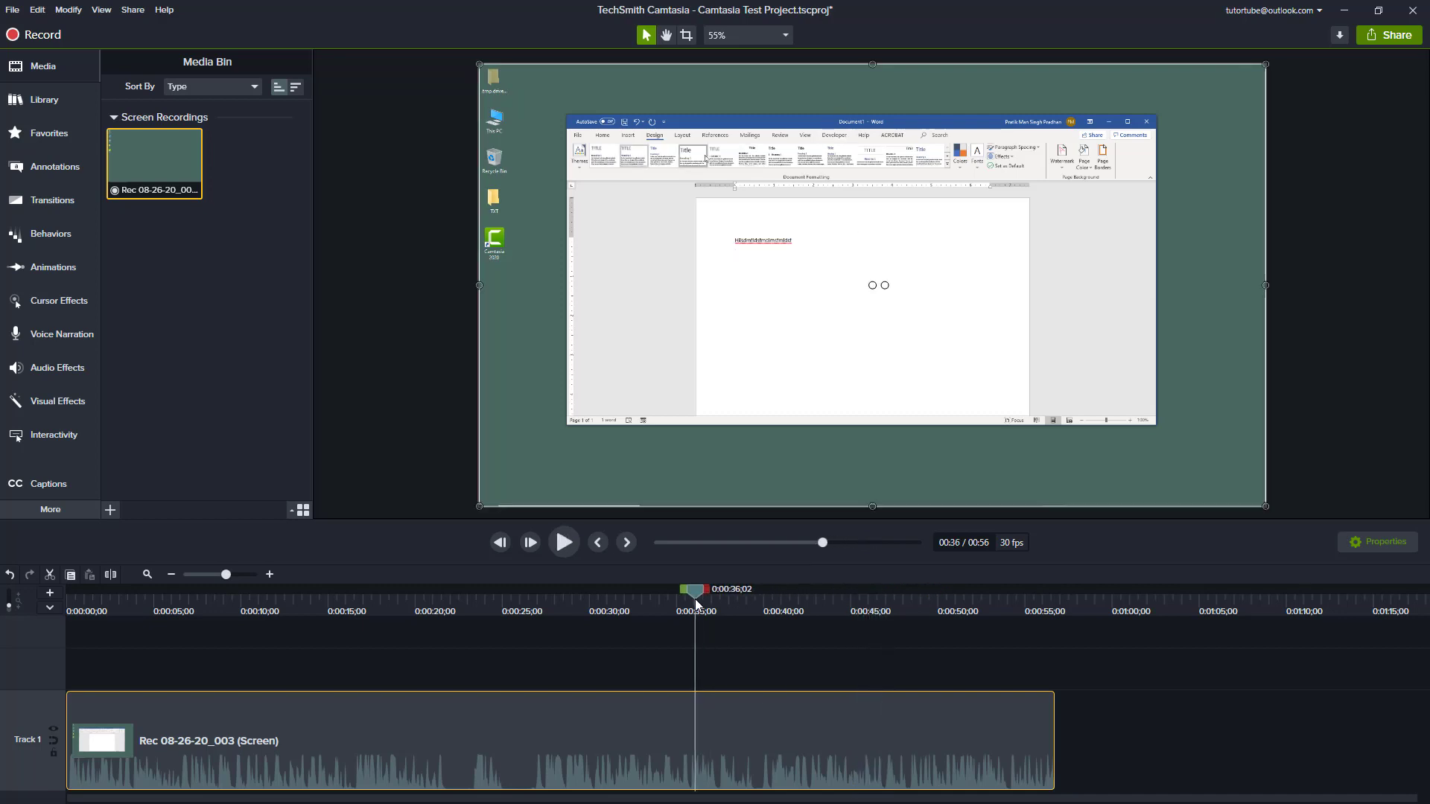
pyautogui.press('space')
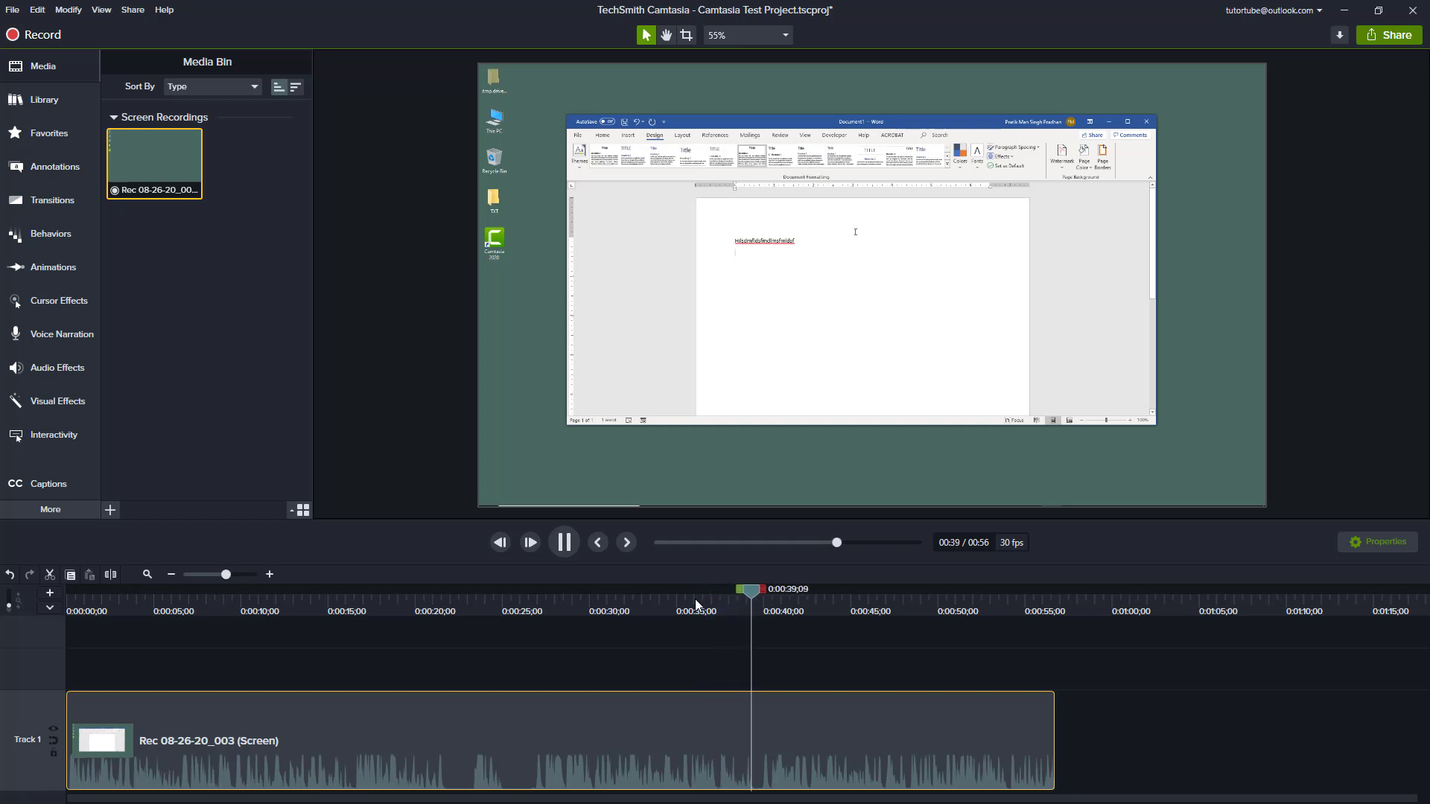
pyautogui.press('space')
pyautogui.moveTo(784, 758)
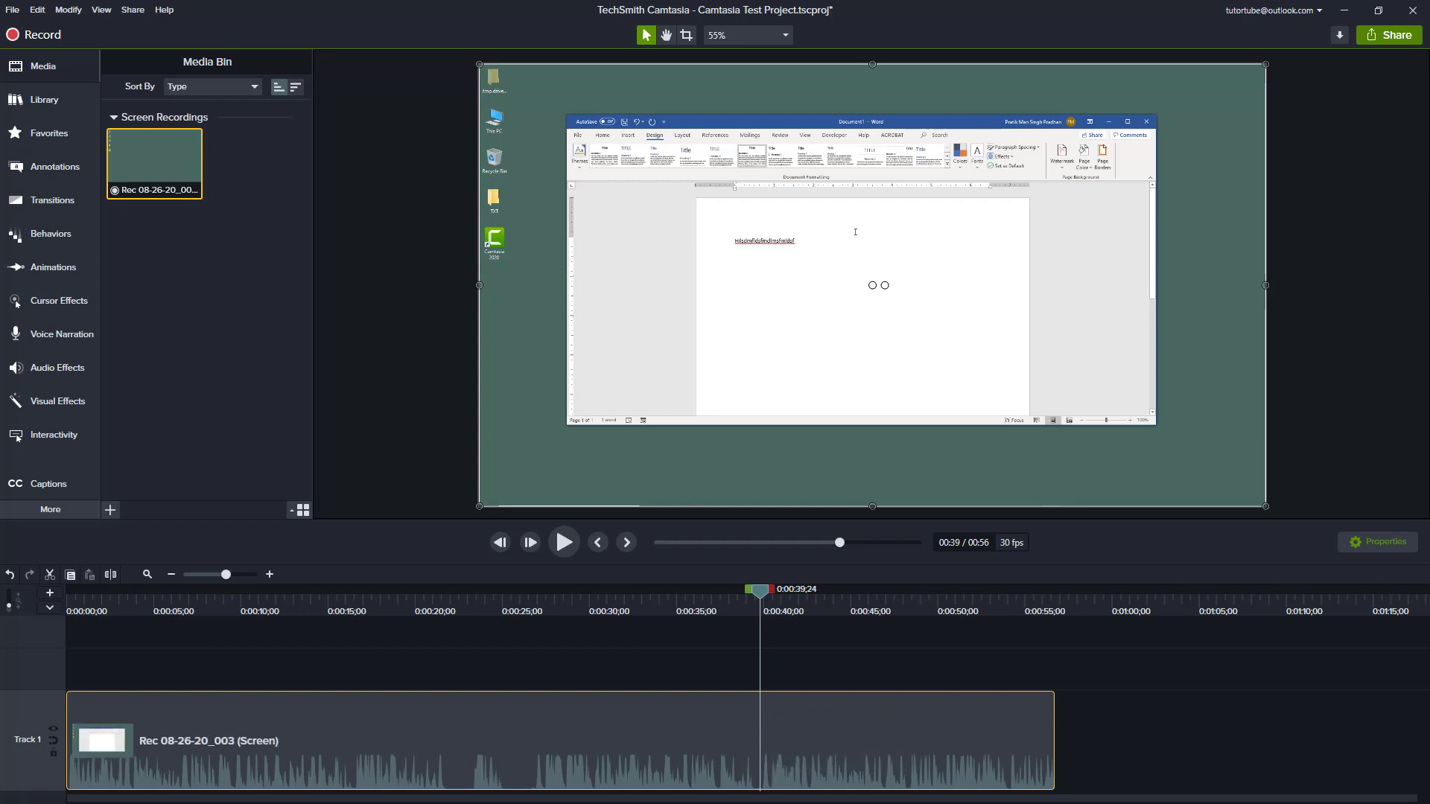
pyautogui.press('space')
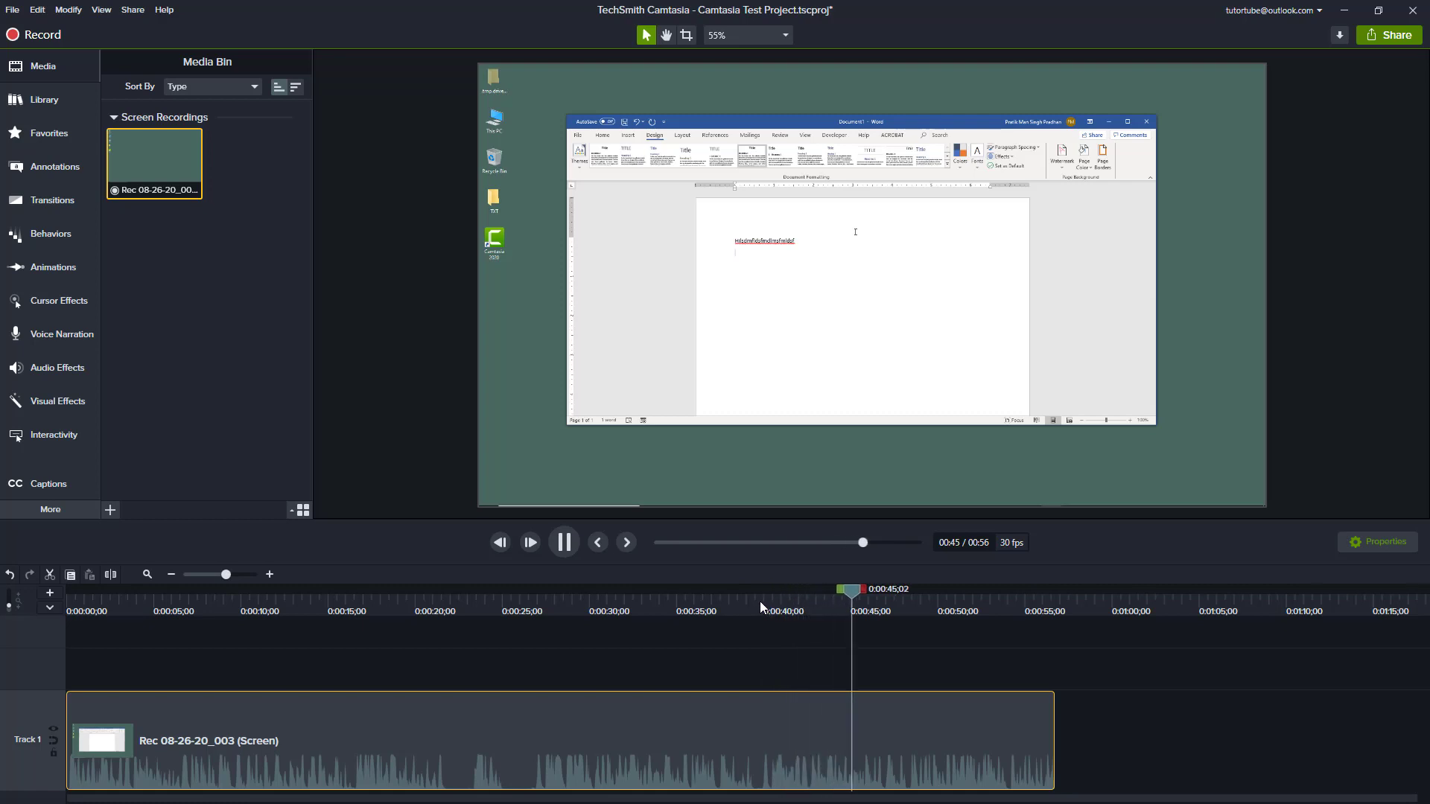
pyautogui.click(761, 607)
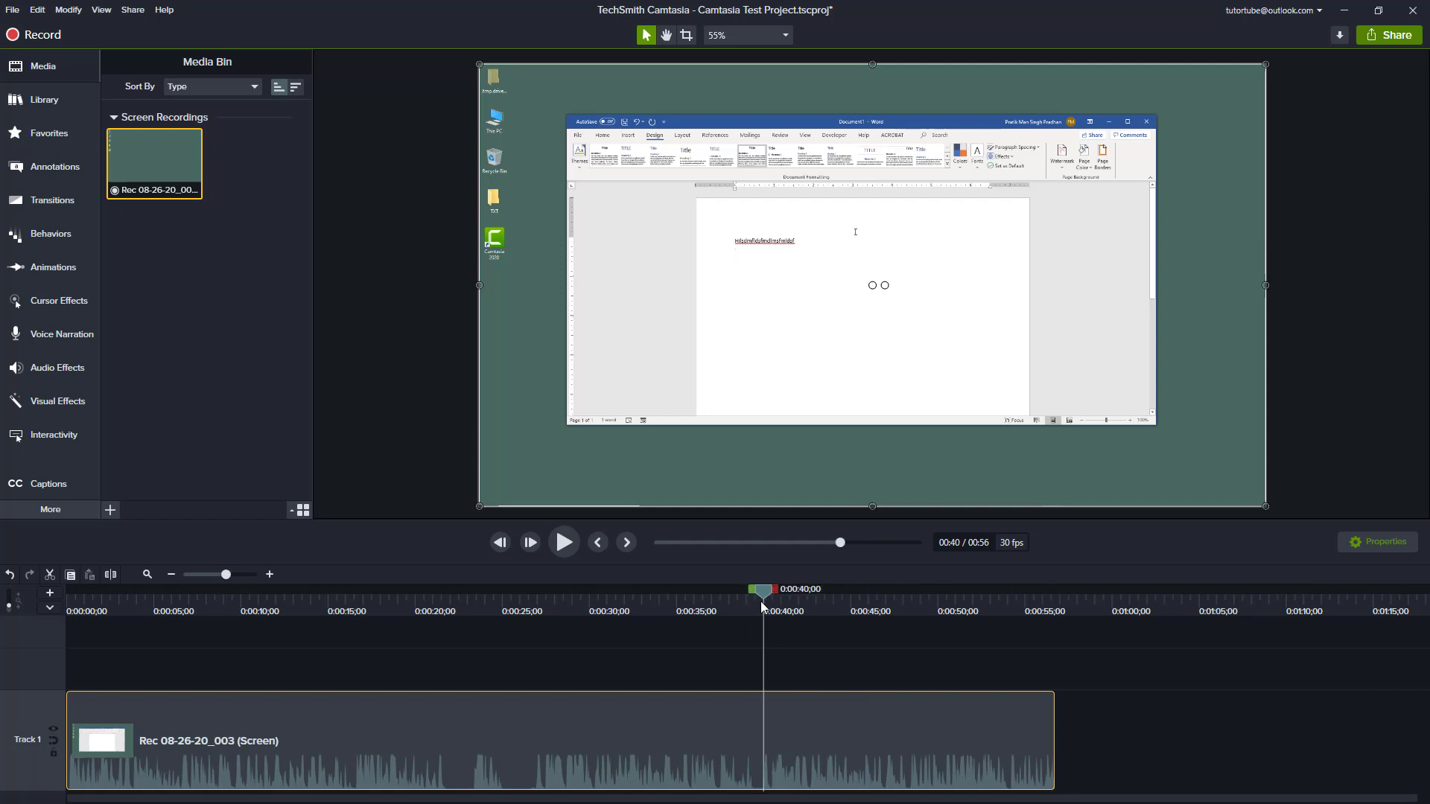
pyautogui.moveTo(761, 607); pyautogui.dragTo(756, 607)
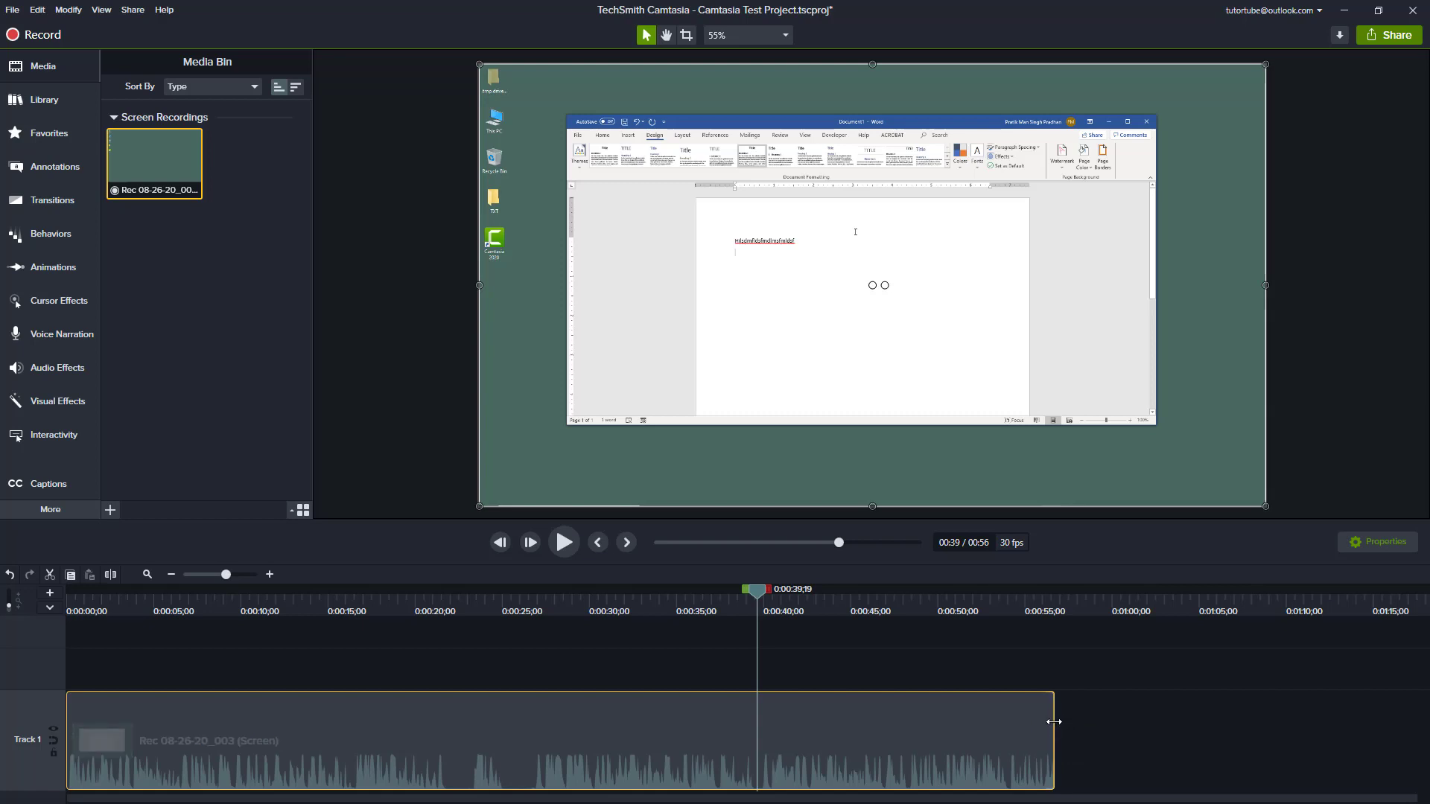
pyautogui.moveTo(1053, 722); pyautogui.dragTo(756, 739)
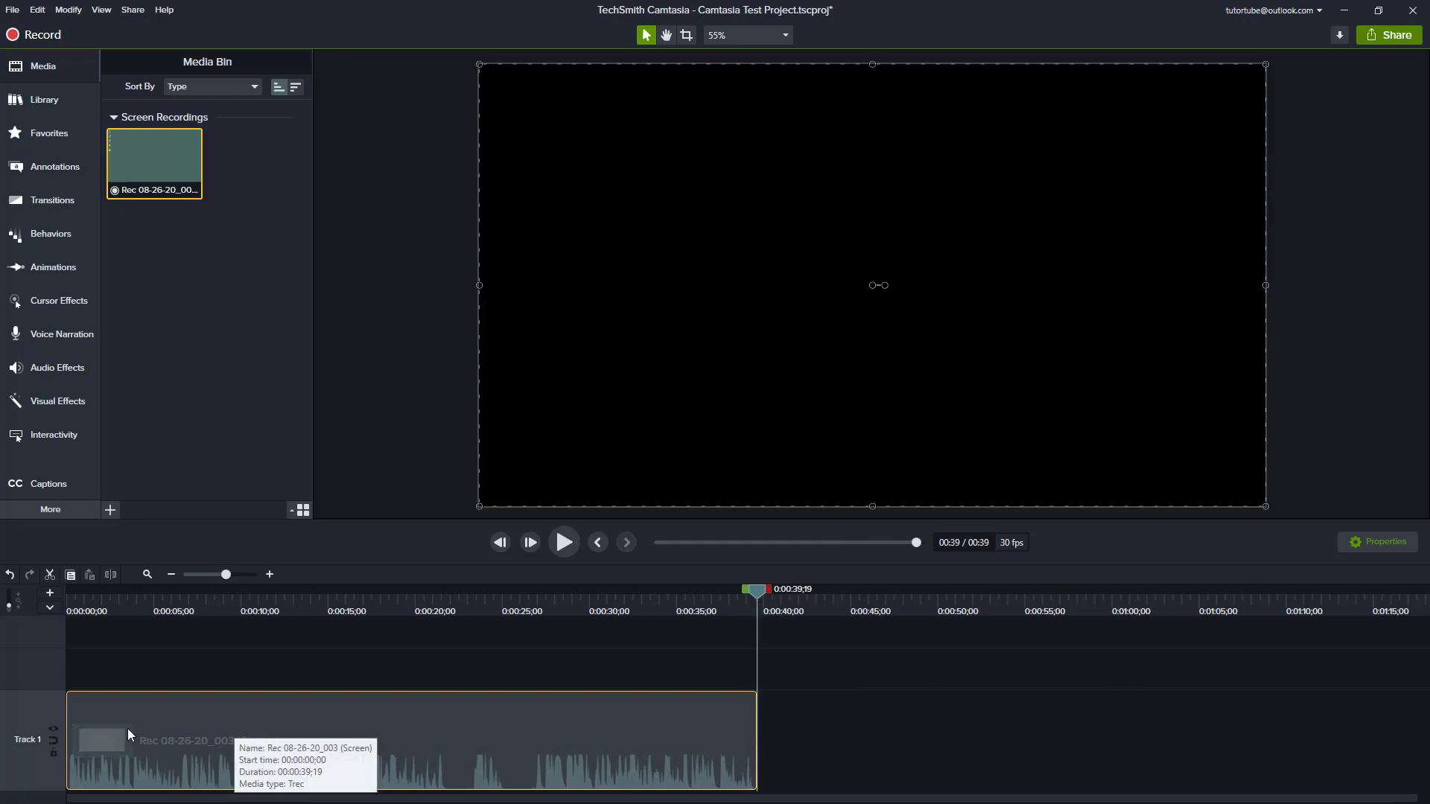
# - Play the trimmed clip's ending from about 0:00:38;10 to check where it stops
pyautogui.moveTo(709, 605); pyautogui.dragTo(732, 606)
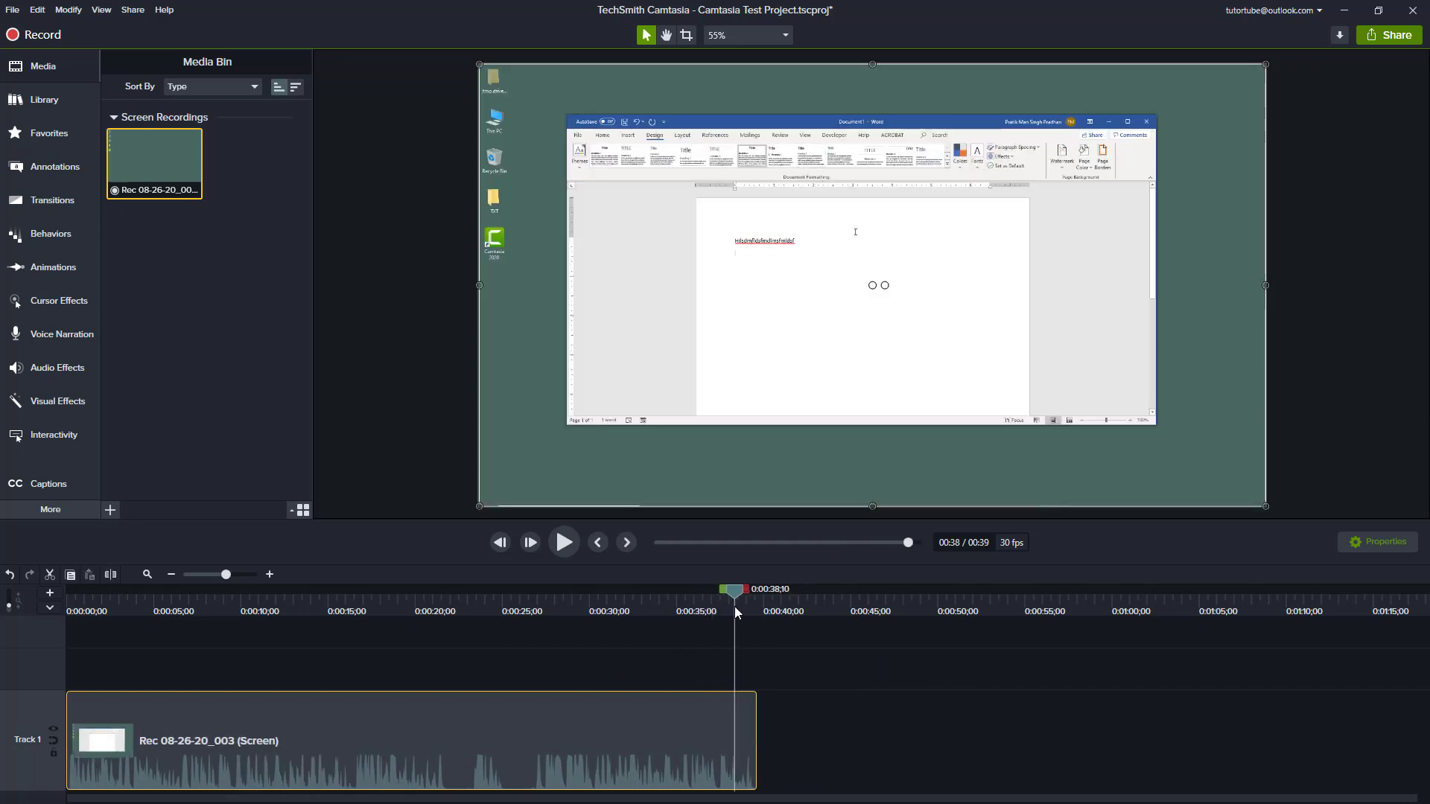
pyautogui.press('space')
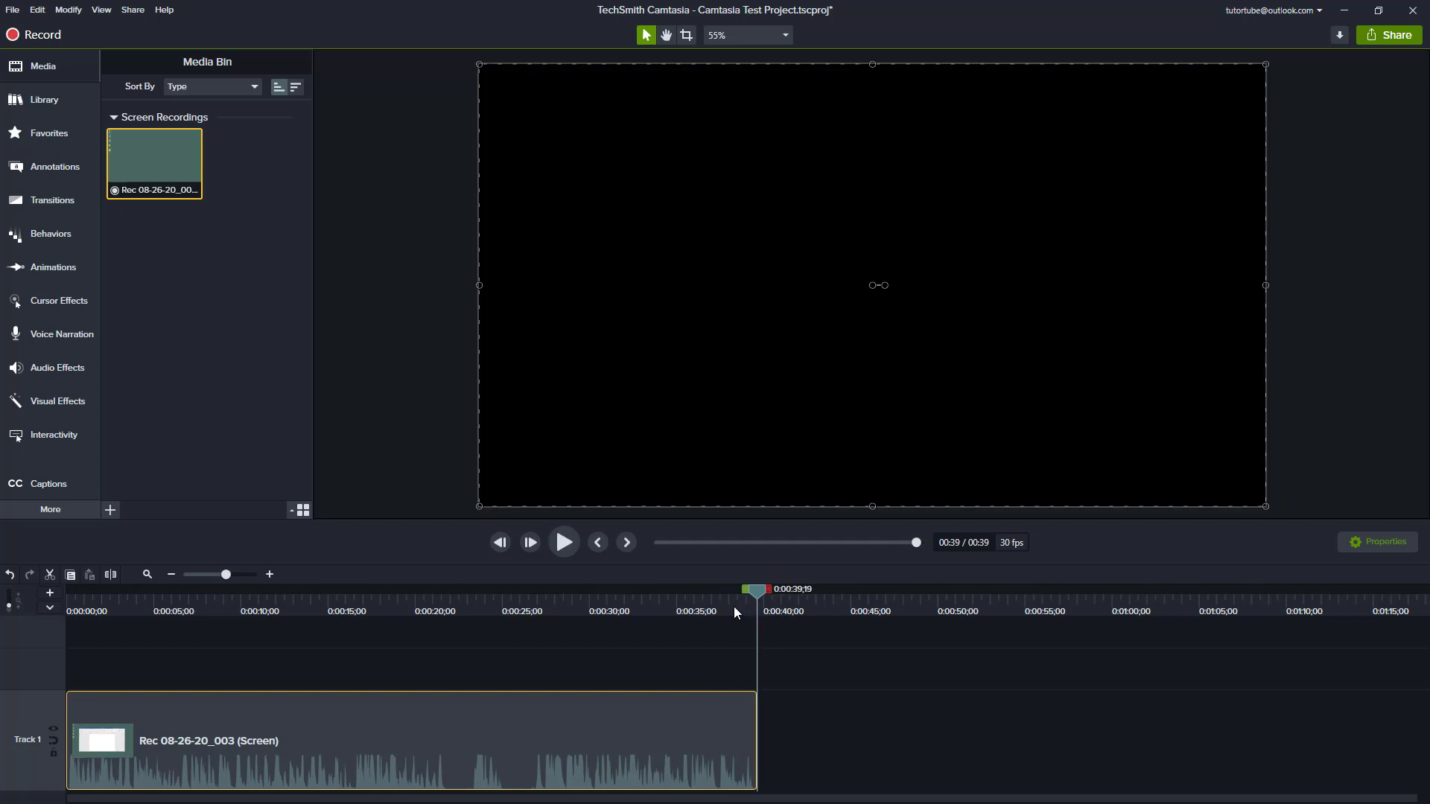
pyautogui.press('space')
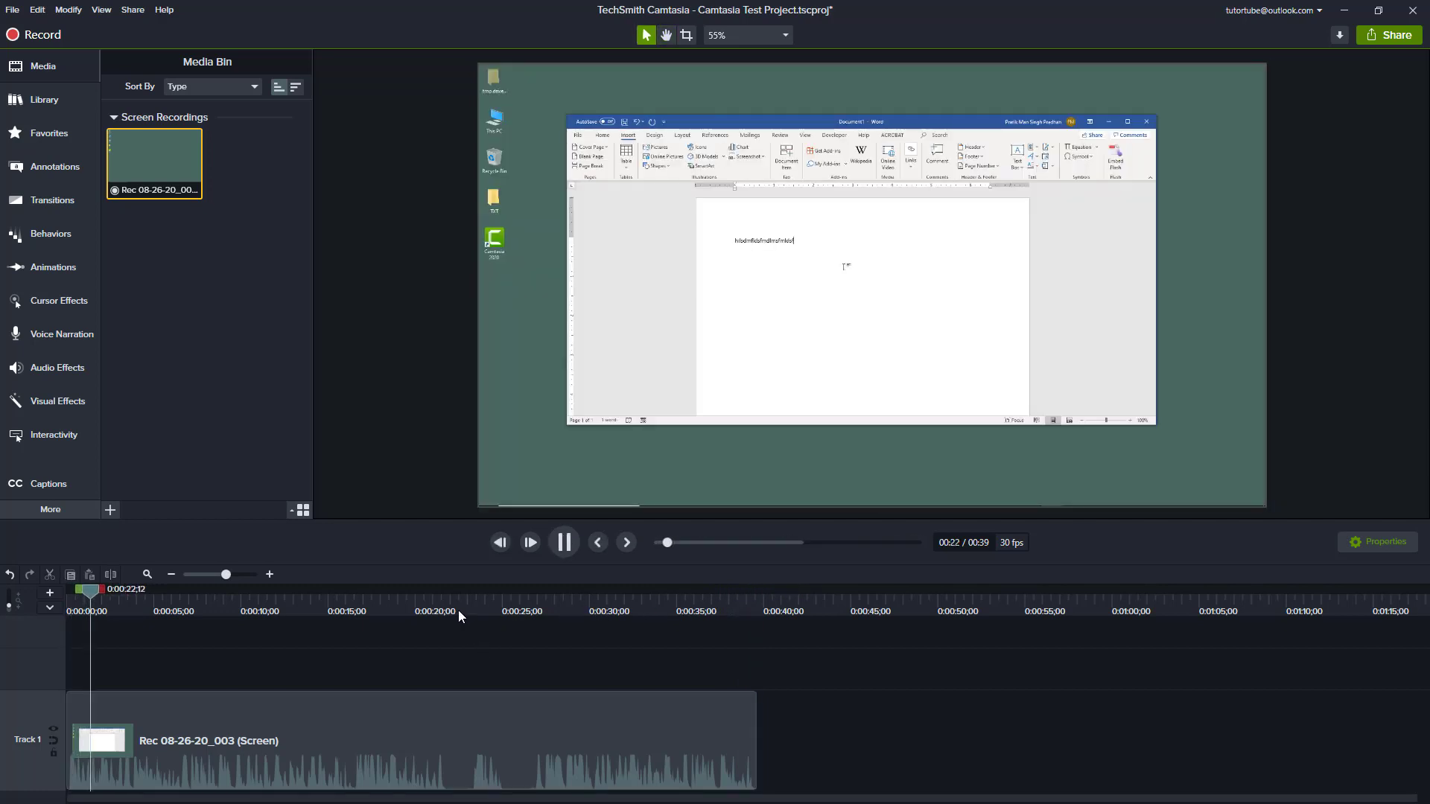
# - Play the clip from about 0:00:02;29 and again from about 0:00:21;27 to locate the unneeded section in its middle
pyautogui.moveTo(458, 610); pyautogui.dragTo(426, 605)
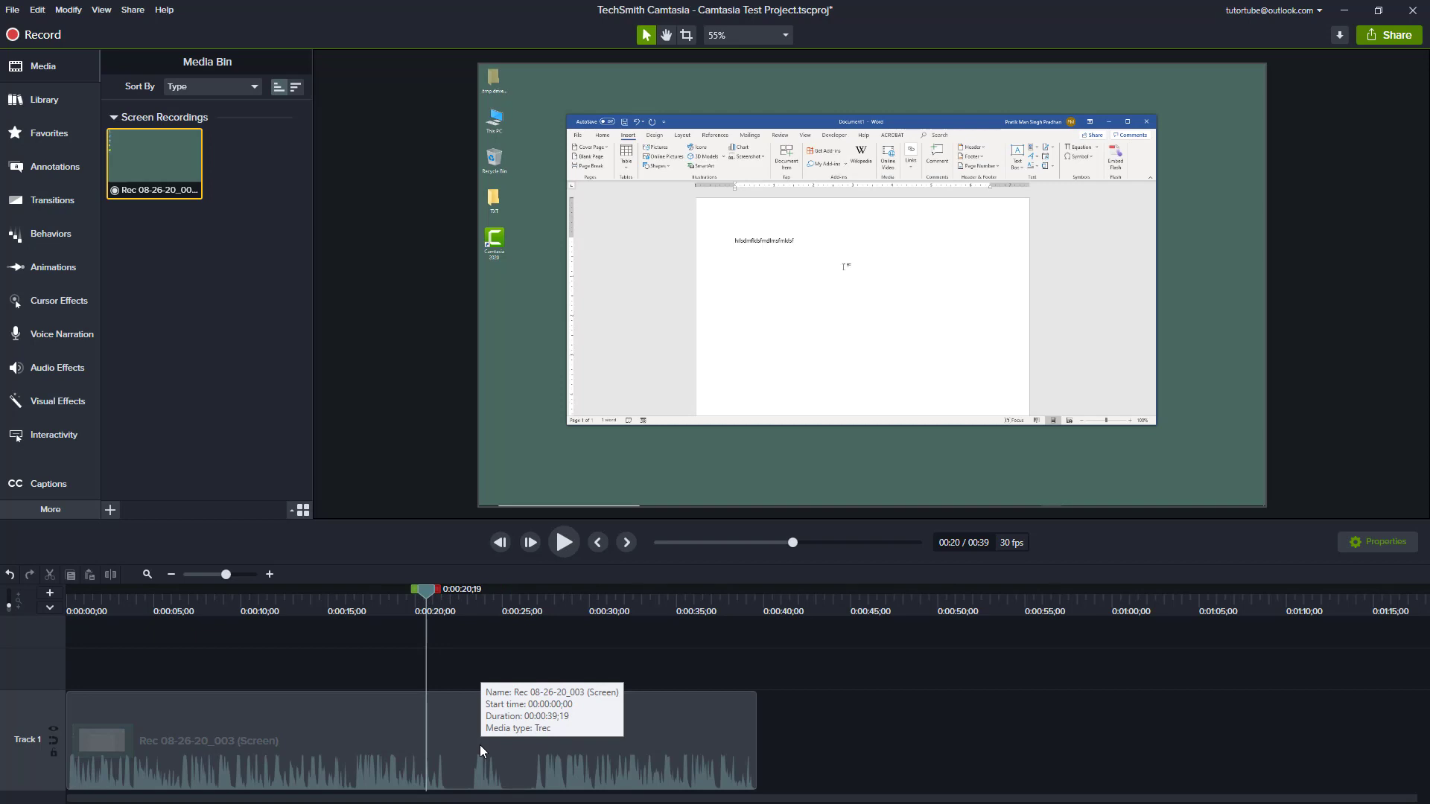
pyautogui.moveTo(302, 605); pyautogui.dragTo(119, 628)
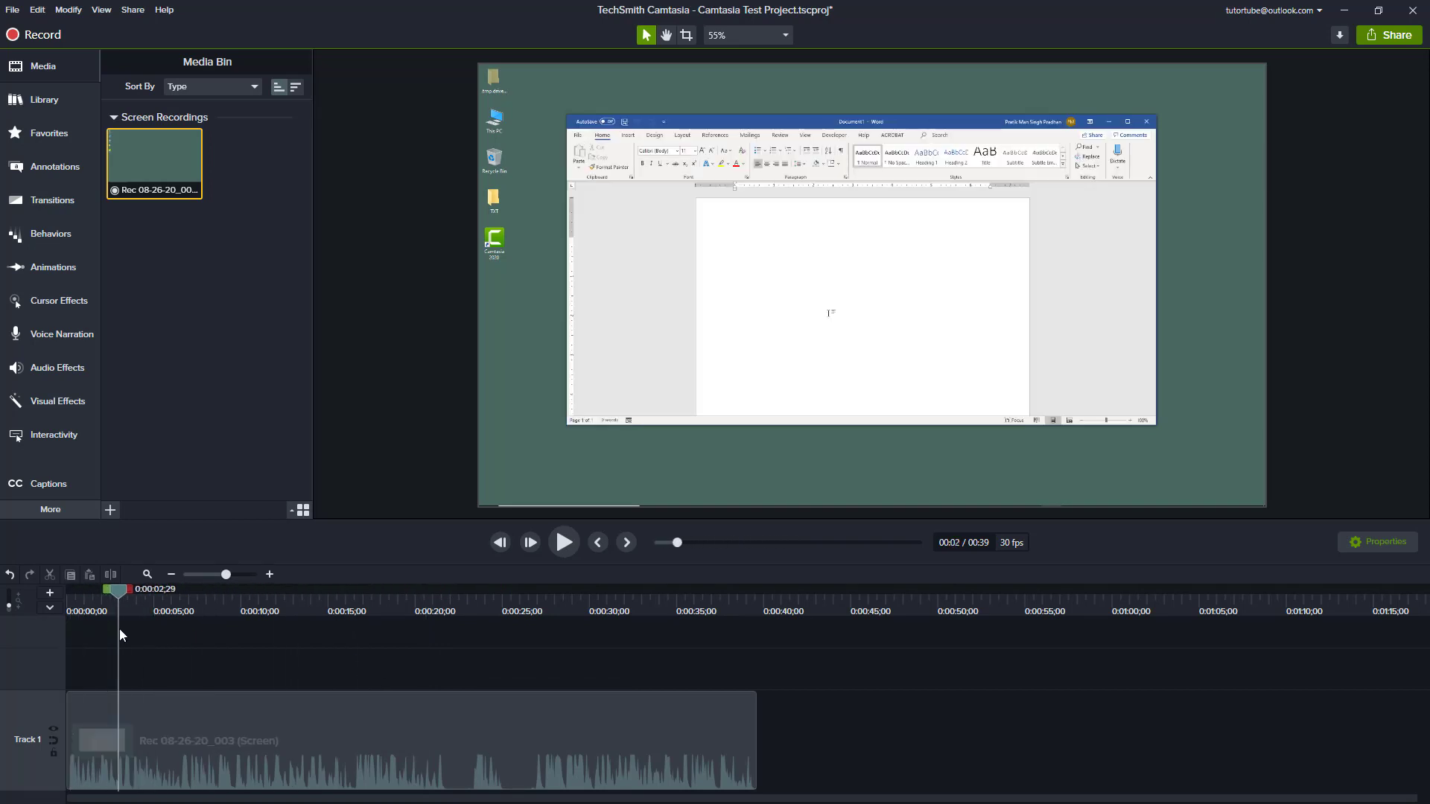
pyautogui.press('space')
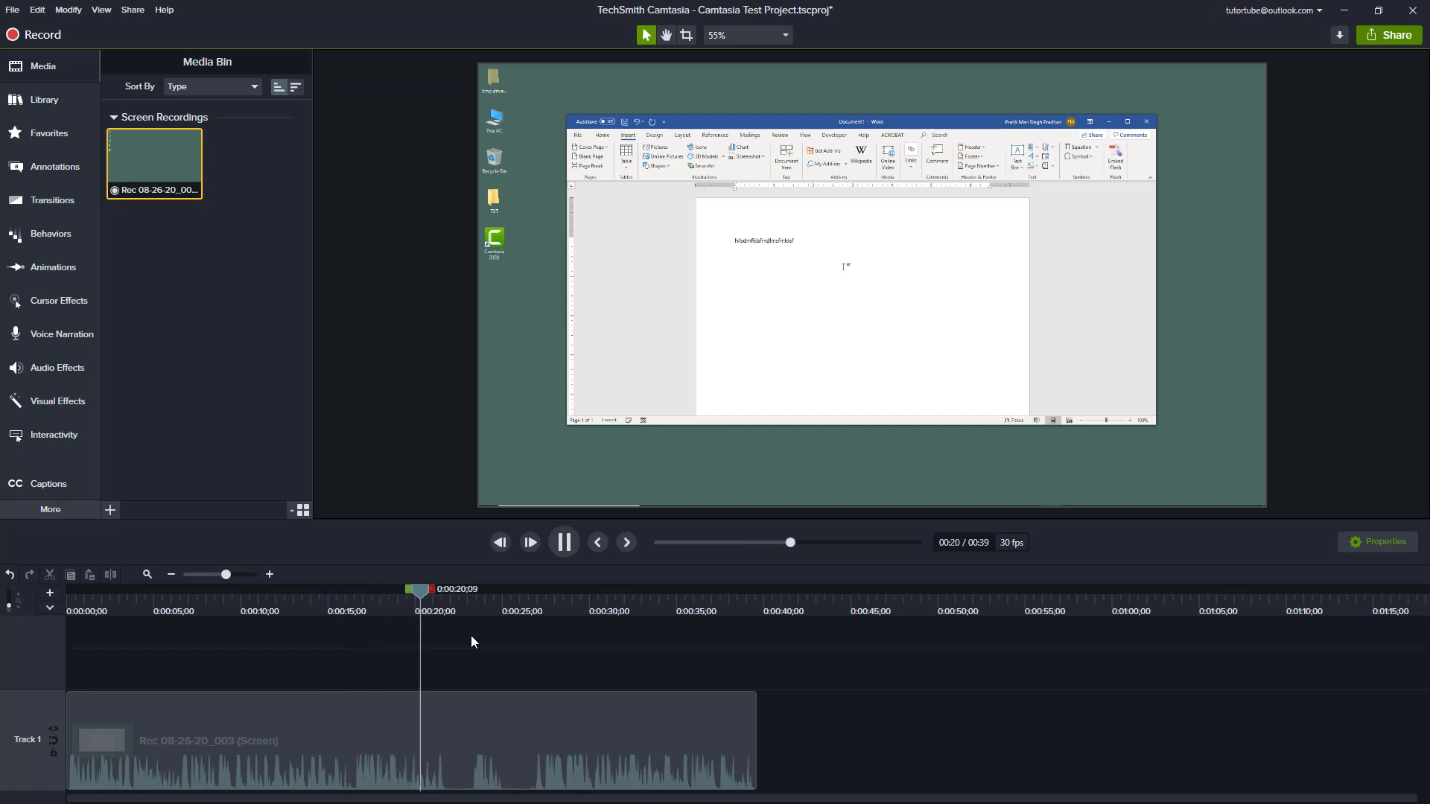
pyautogui.press('space')
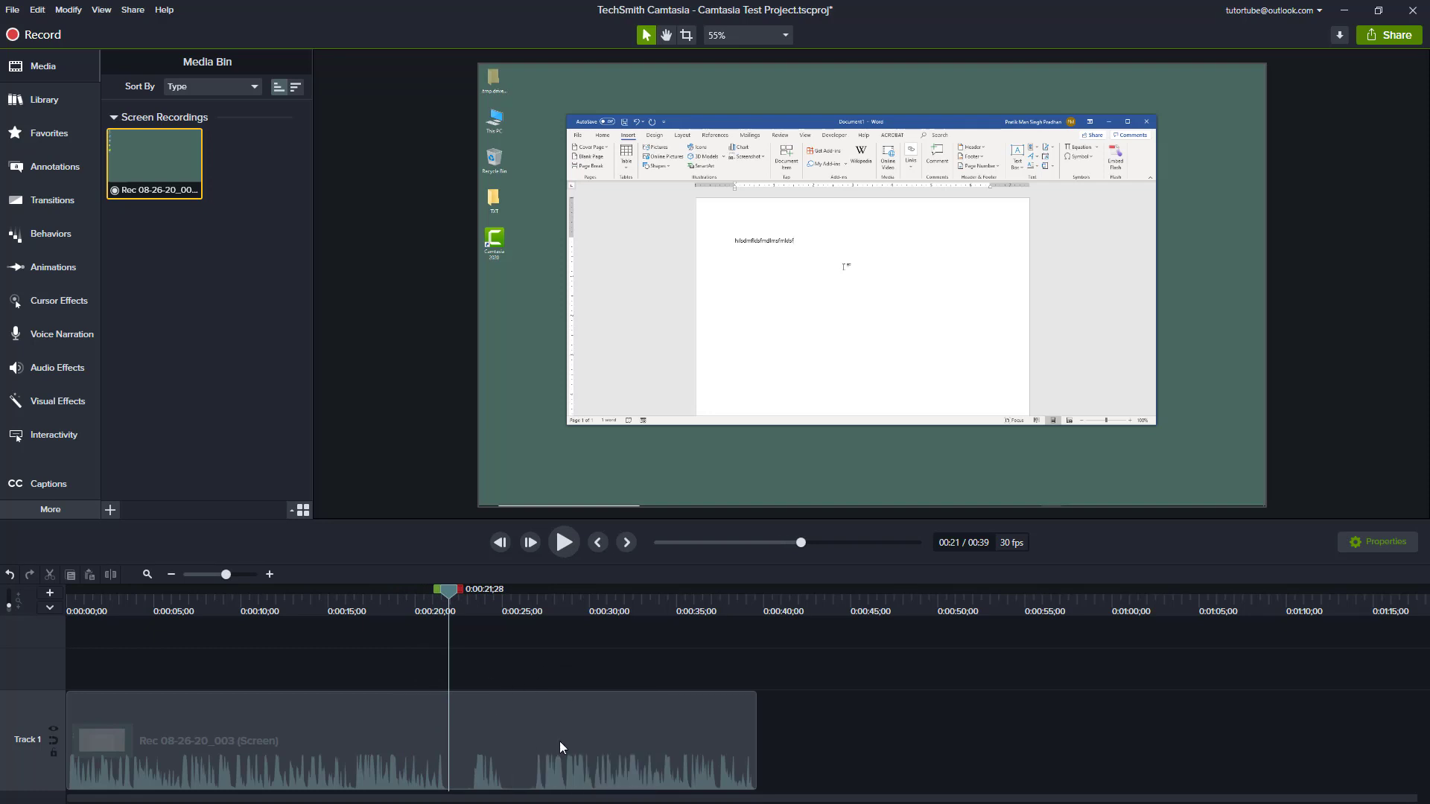
pyautogui.moveTo(447, 593); pyautogui.dragTo(445, 594)
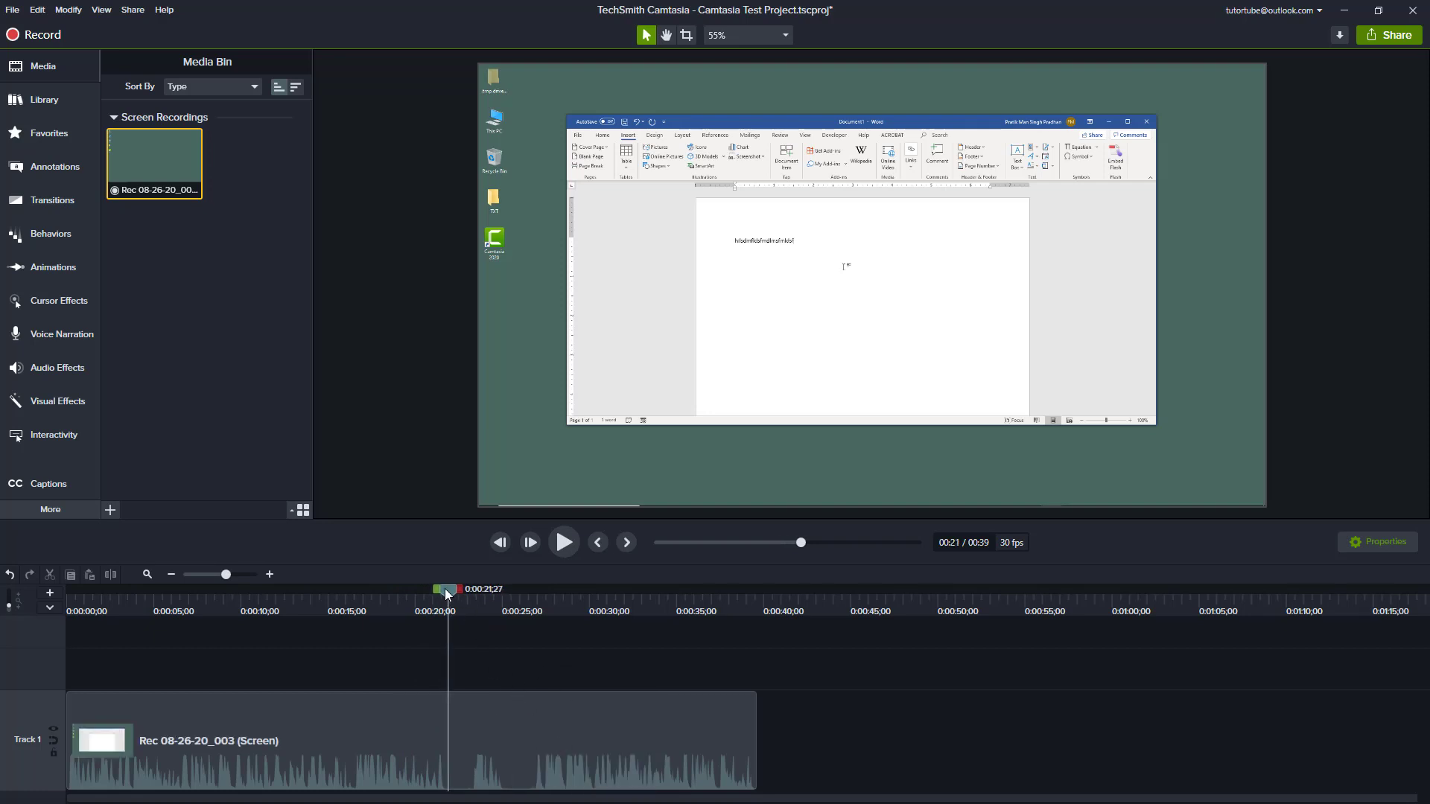
pyautogui.press('space')
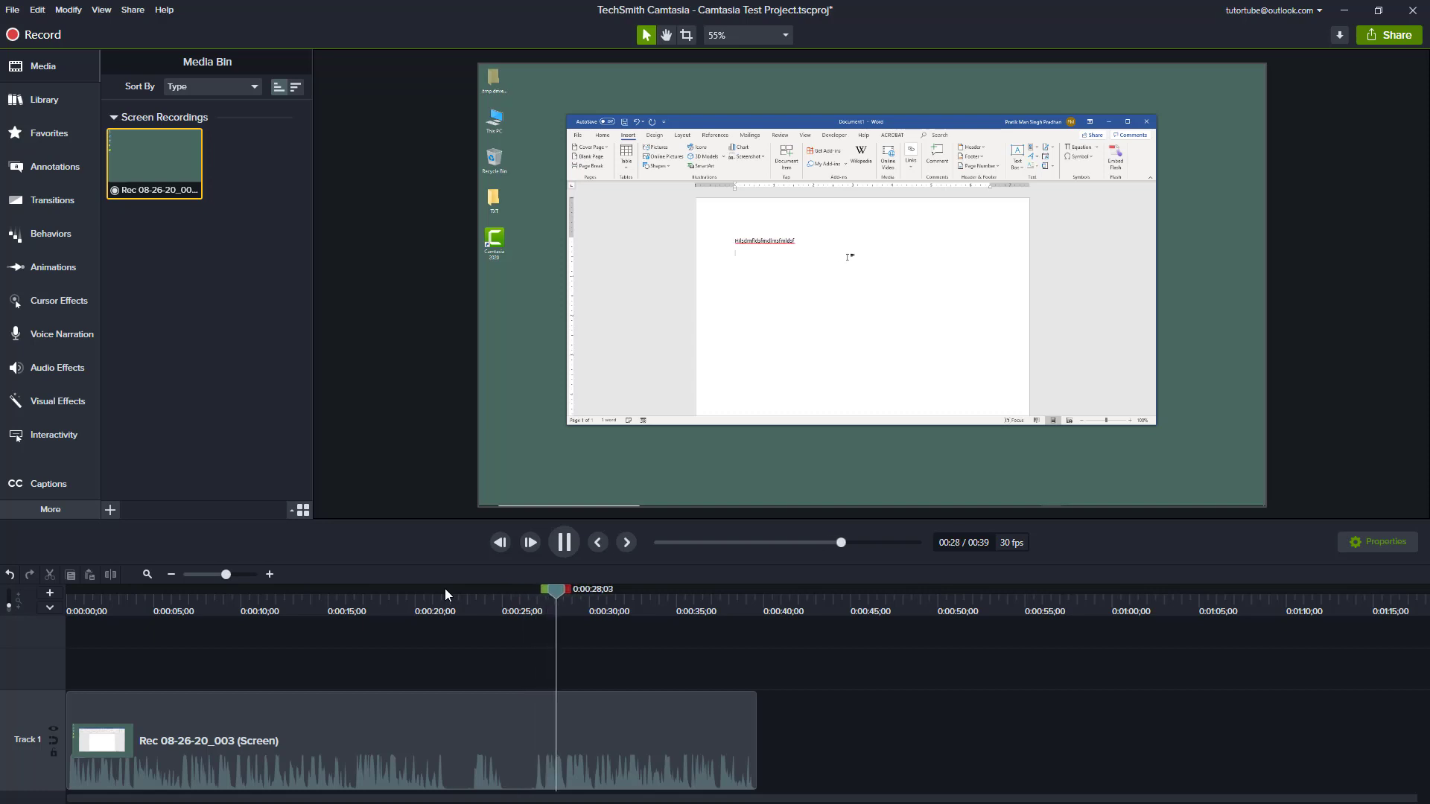
pyautogui.press('space')
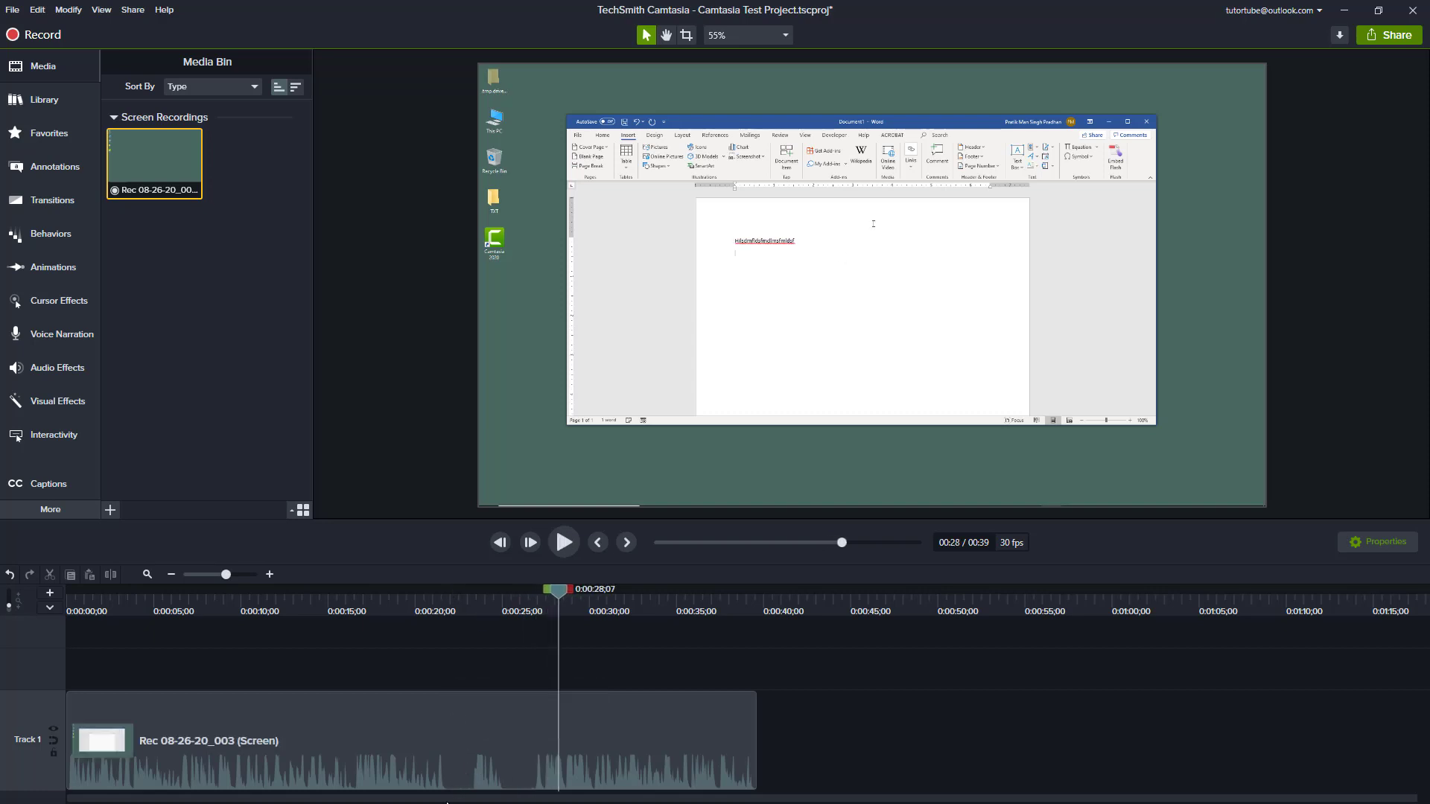
# - Split the Track 1 clip at 0:00:21;25, where the unneeded middle section begins, keeping the second piece directly after the first
pyautogui.moveTo(456, 603); pyautogui.dragTo(447, 645)
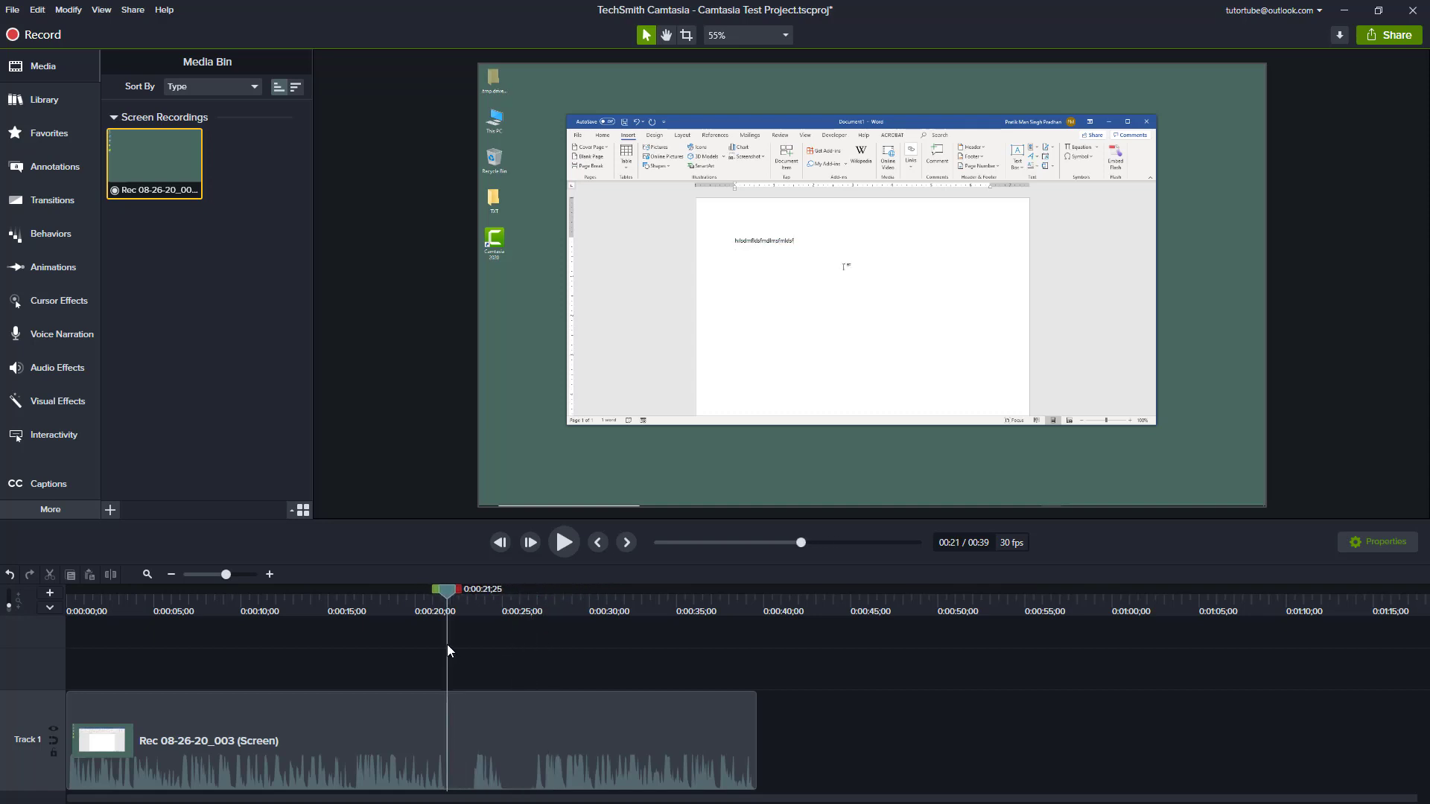
pyautogui.click(470, 712)
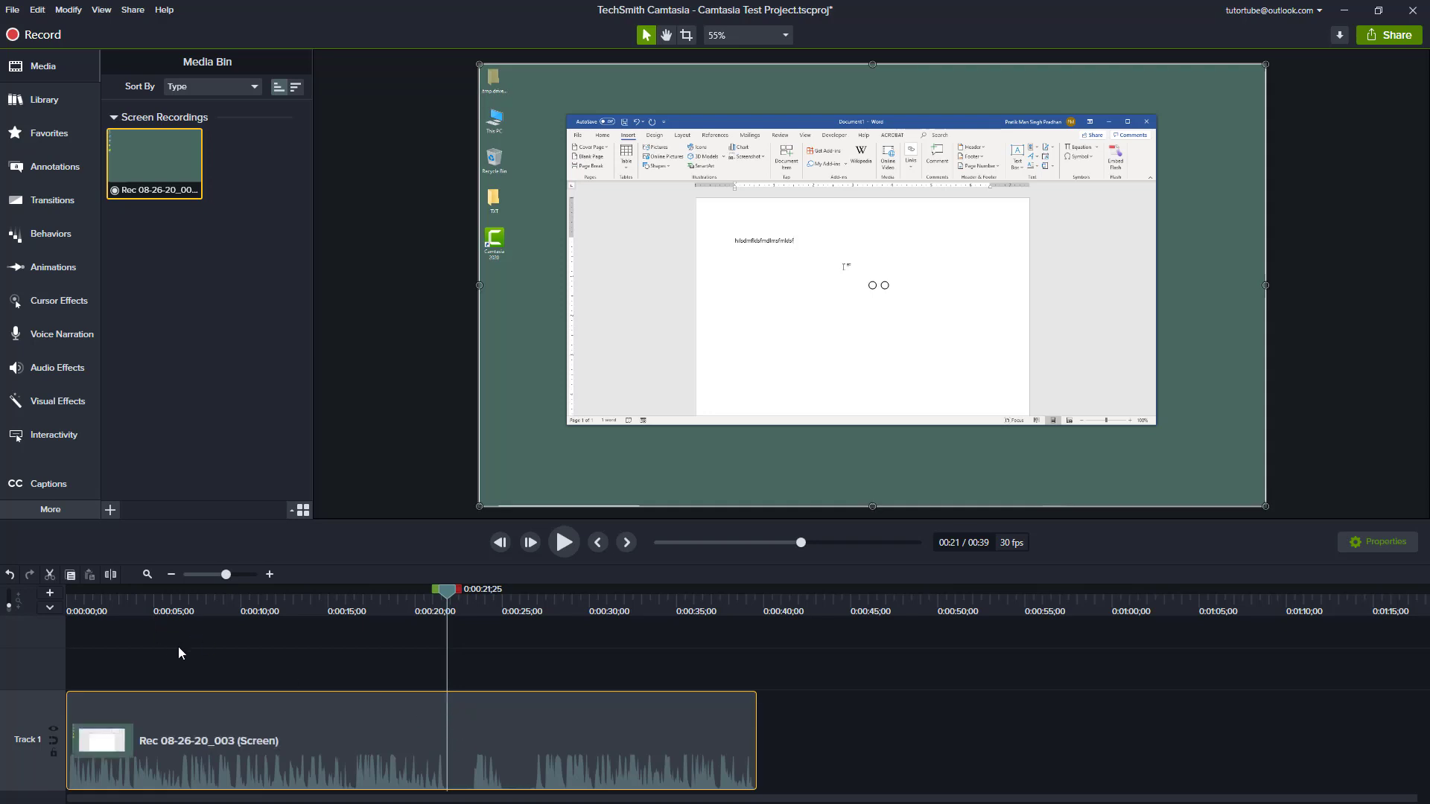
pyautogui.click(111, 576)
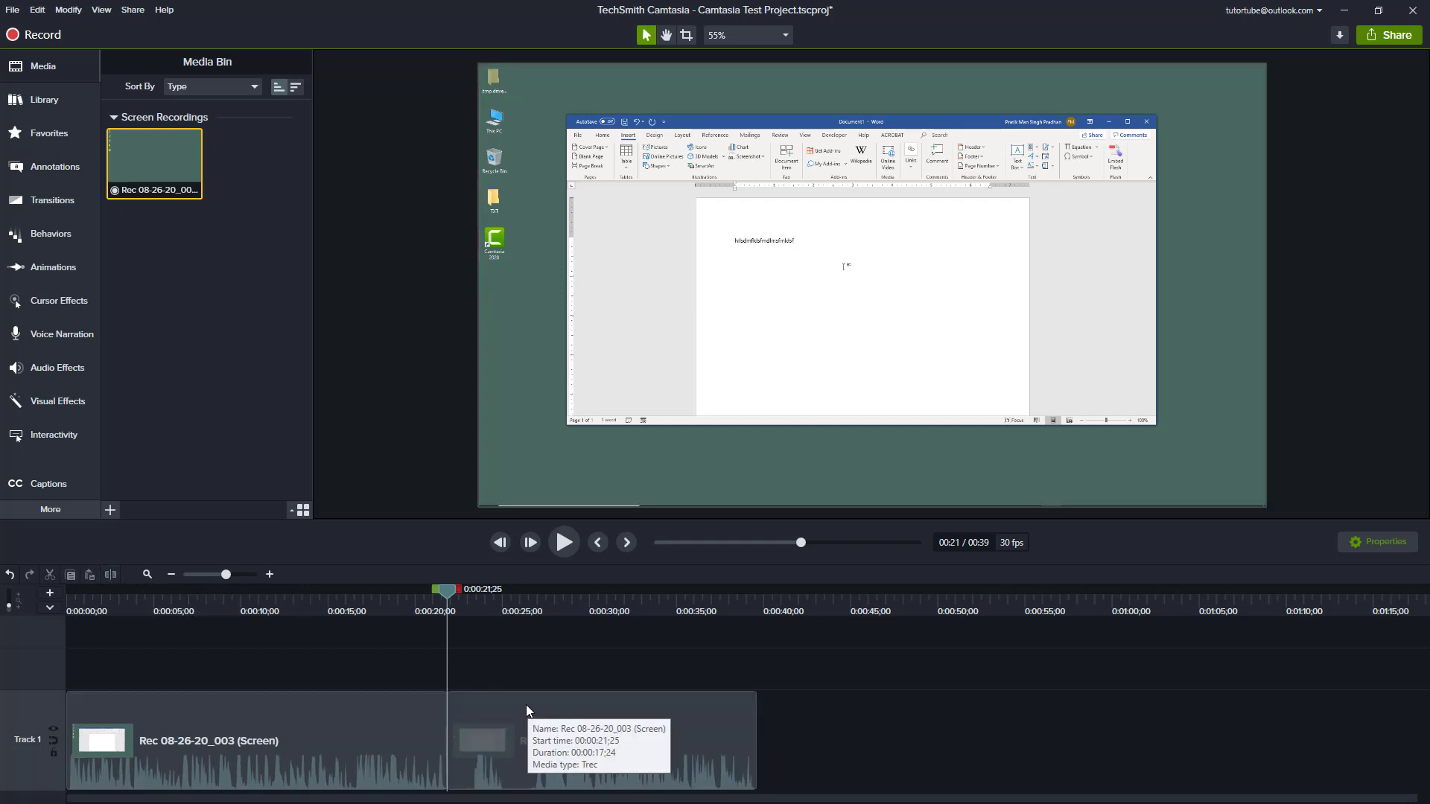
pyautogui.moveTo(526, 704); pyautogui.dragTo(479, 732)
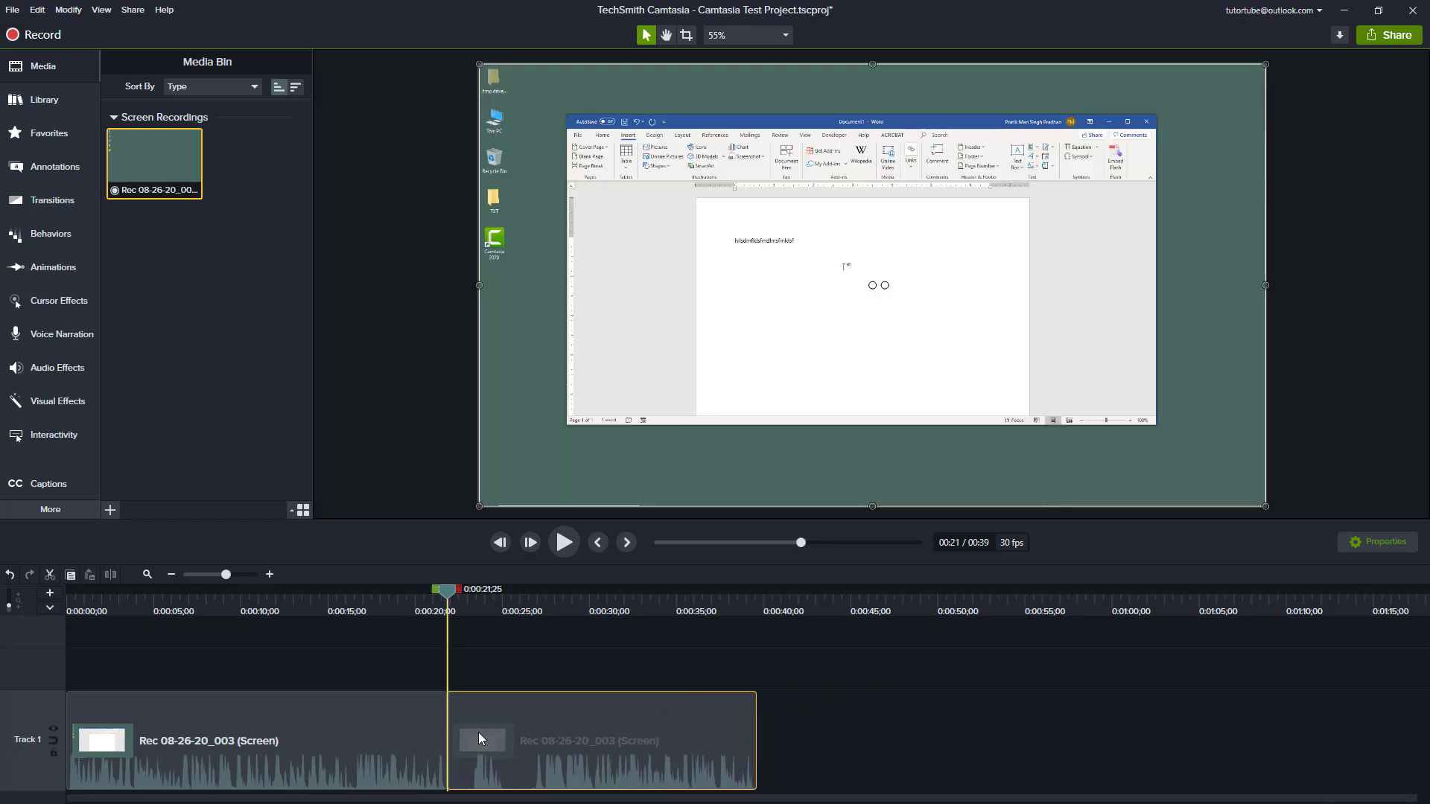
# - Split the second piece of the clip at 0:00:26;23, where the unneeded section ends
pyautogui.click(535, 600)
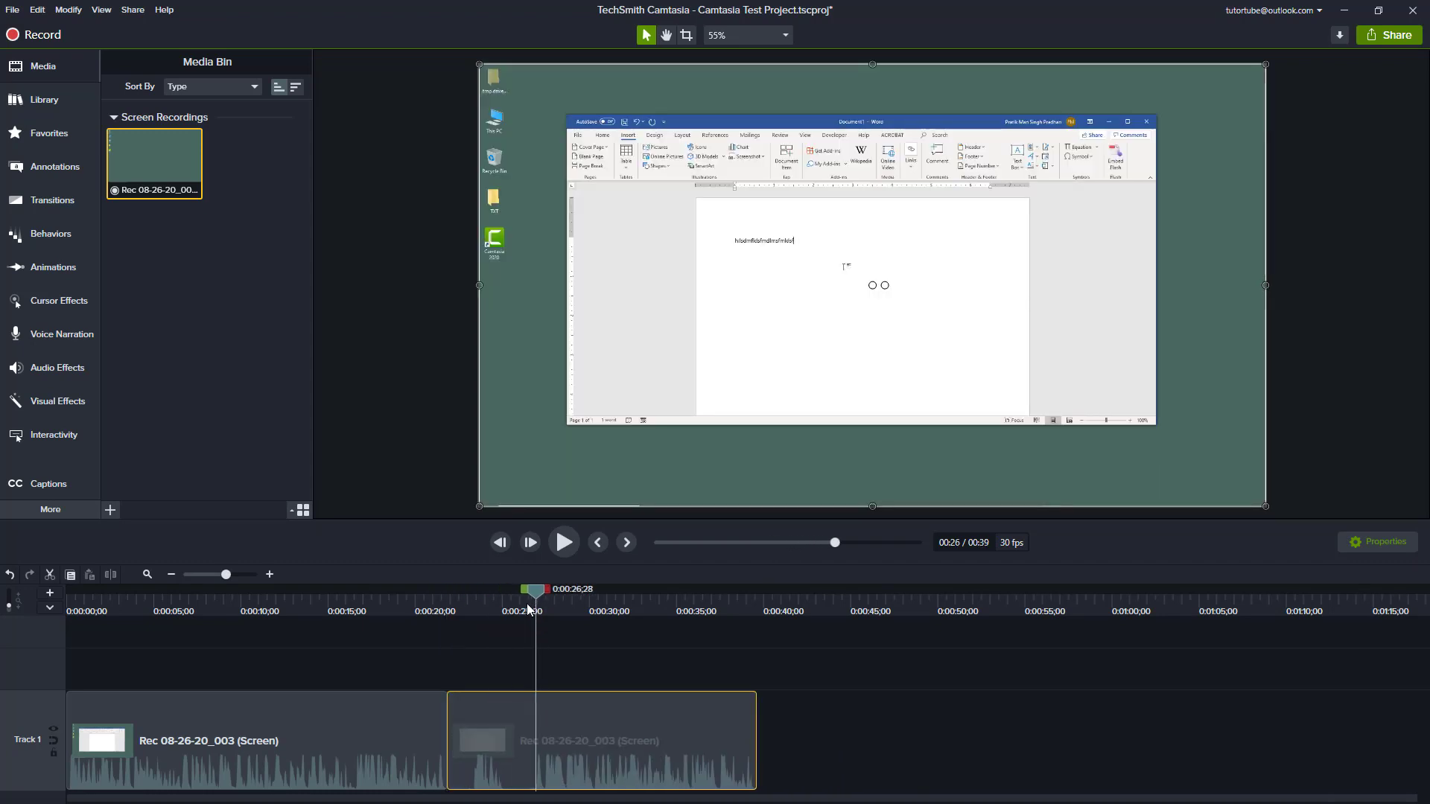
pyautogui.moveTo(526, 603); pyautogui.dragTo(533, 604)
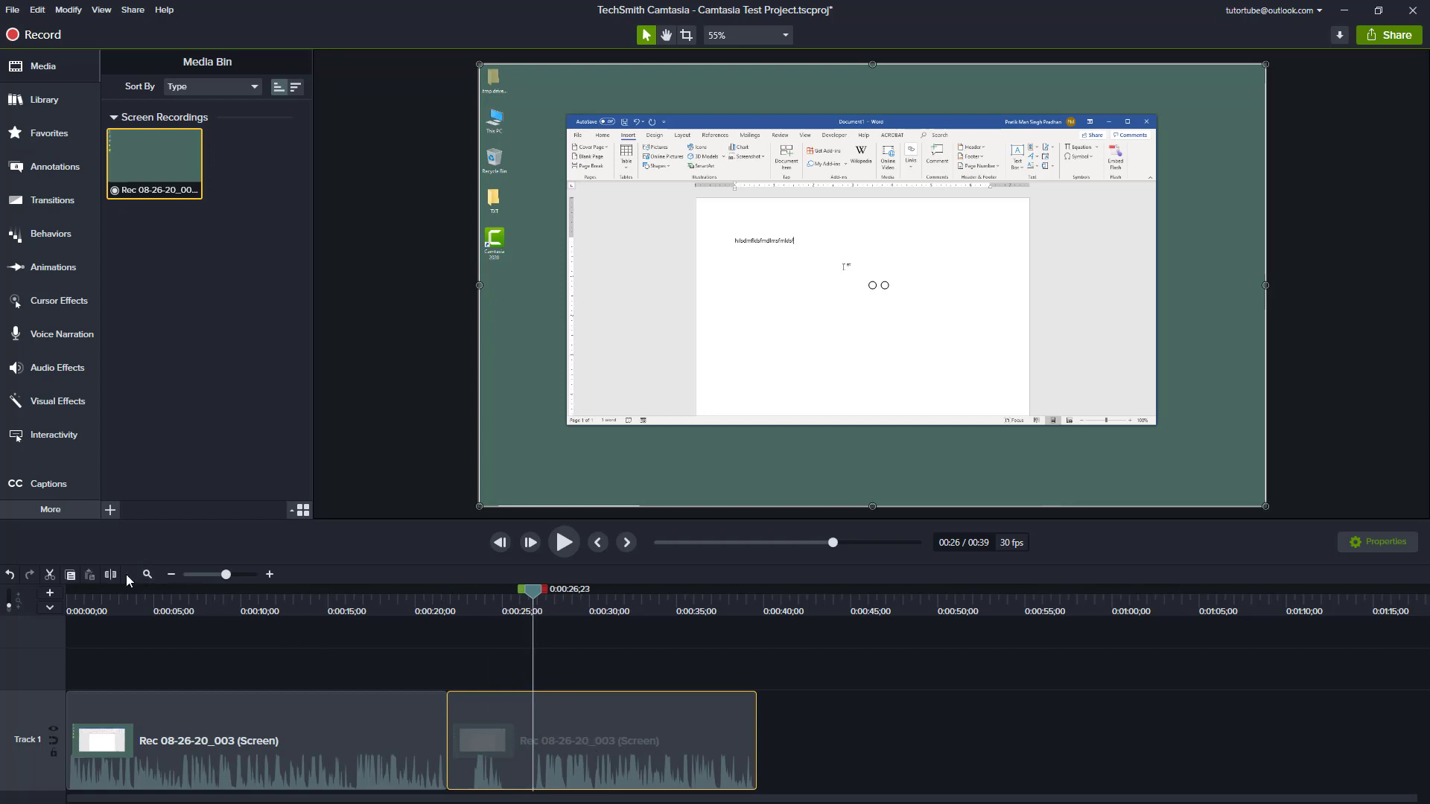
pyautogui.press('s')
# - Move the last piece along Track 1 to start at 0:00:37;28, undoing the trial extension of its beginning to 0:00:30;00
pyautogui.click(609, 702)
pyautogui.moveTo(609, 709); pyautogui.dragTo(645, 708)
pyautogui.click(633, 609)
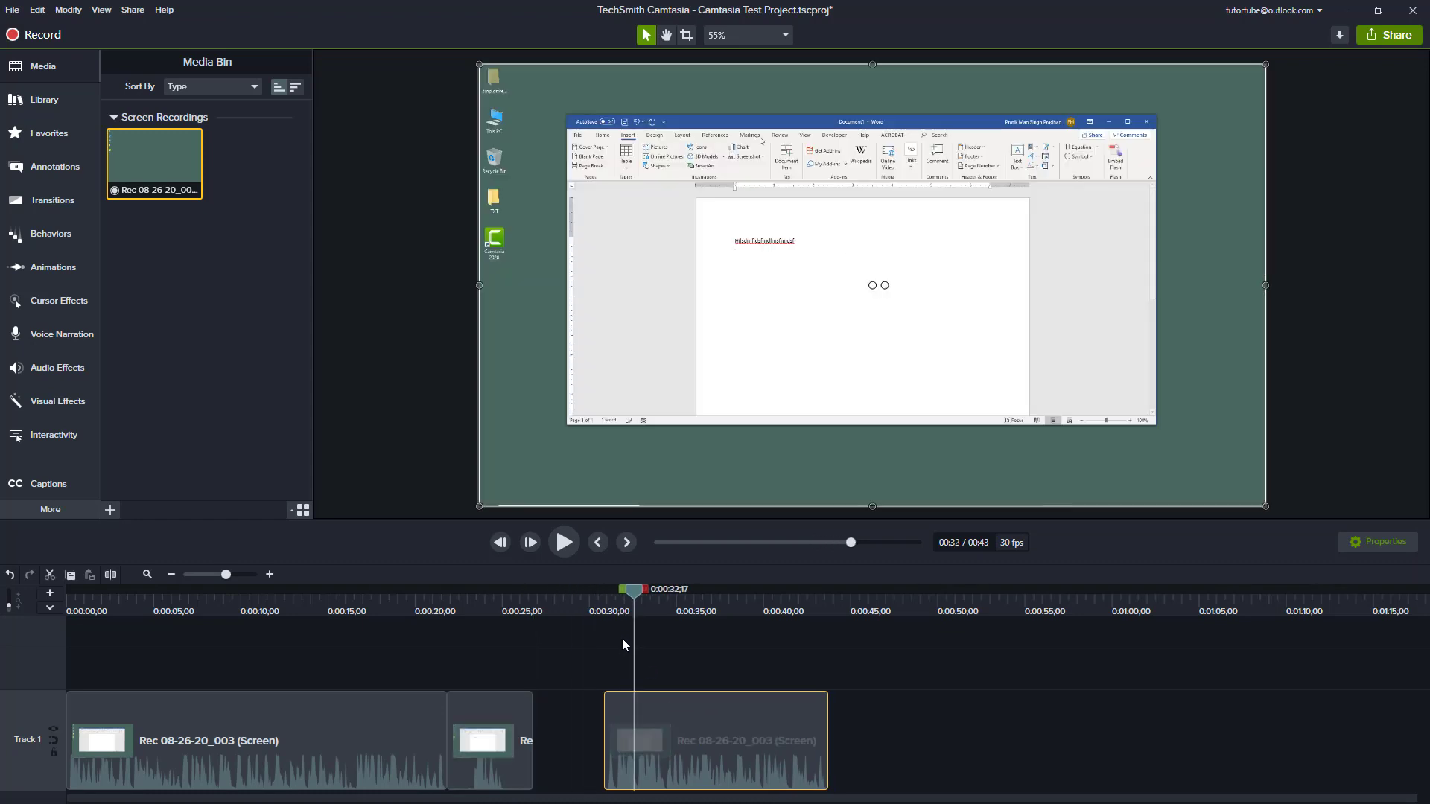
pyautogui.moveTo(643, 707); pyautogui.dragTo(589, 721)
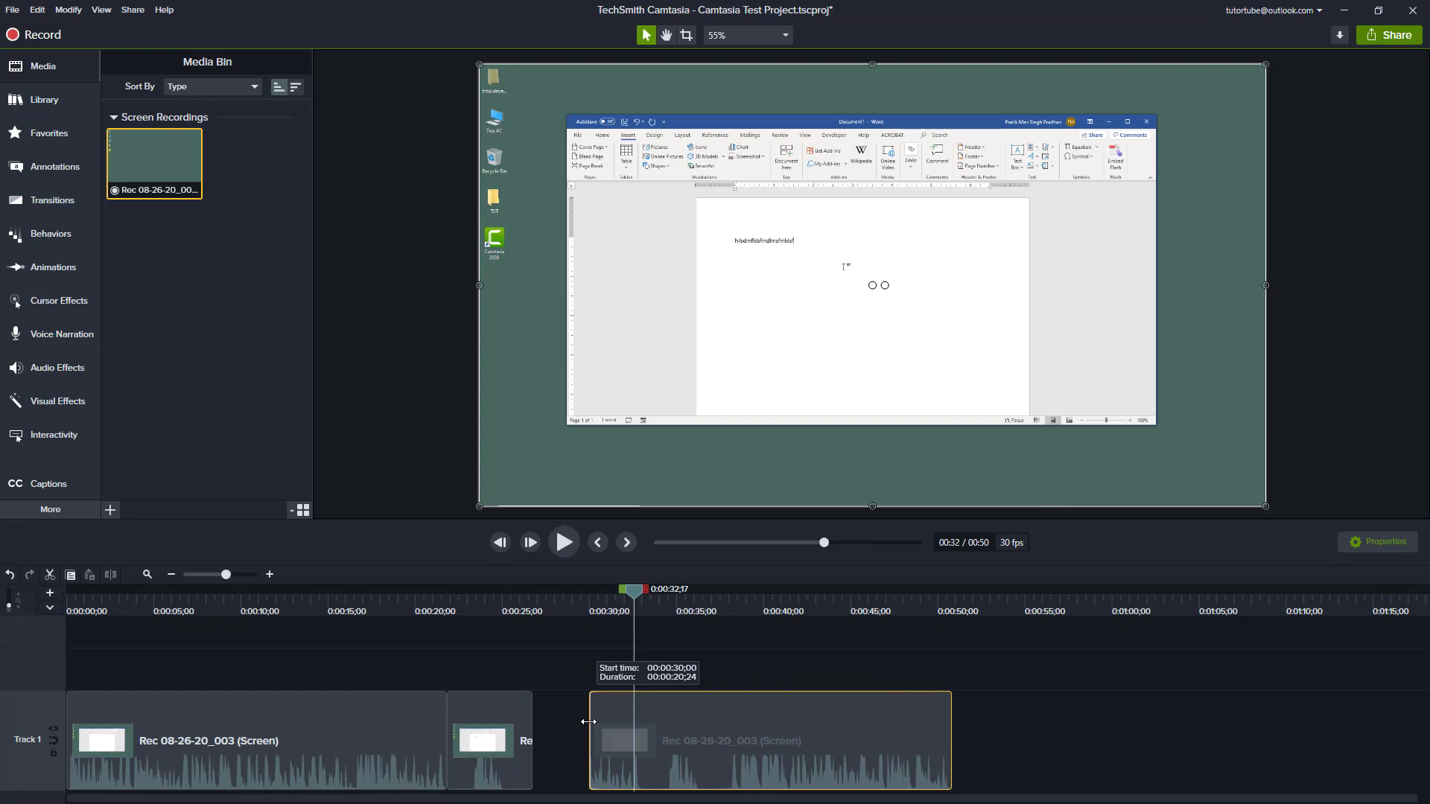
pyautogui.hotkey('ctrl', 'z')
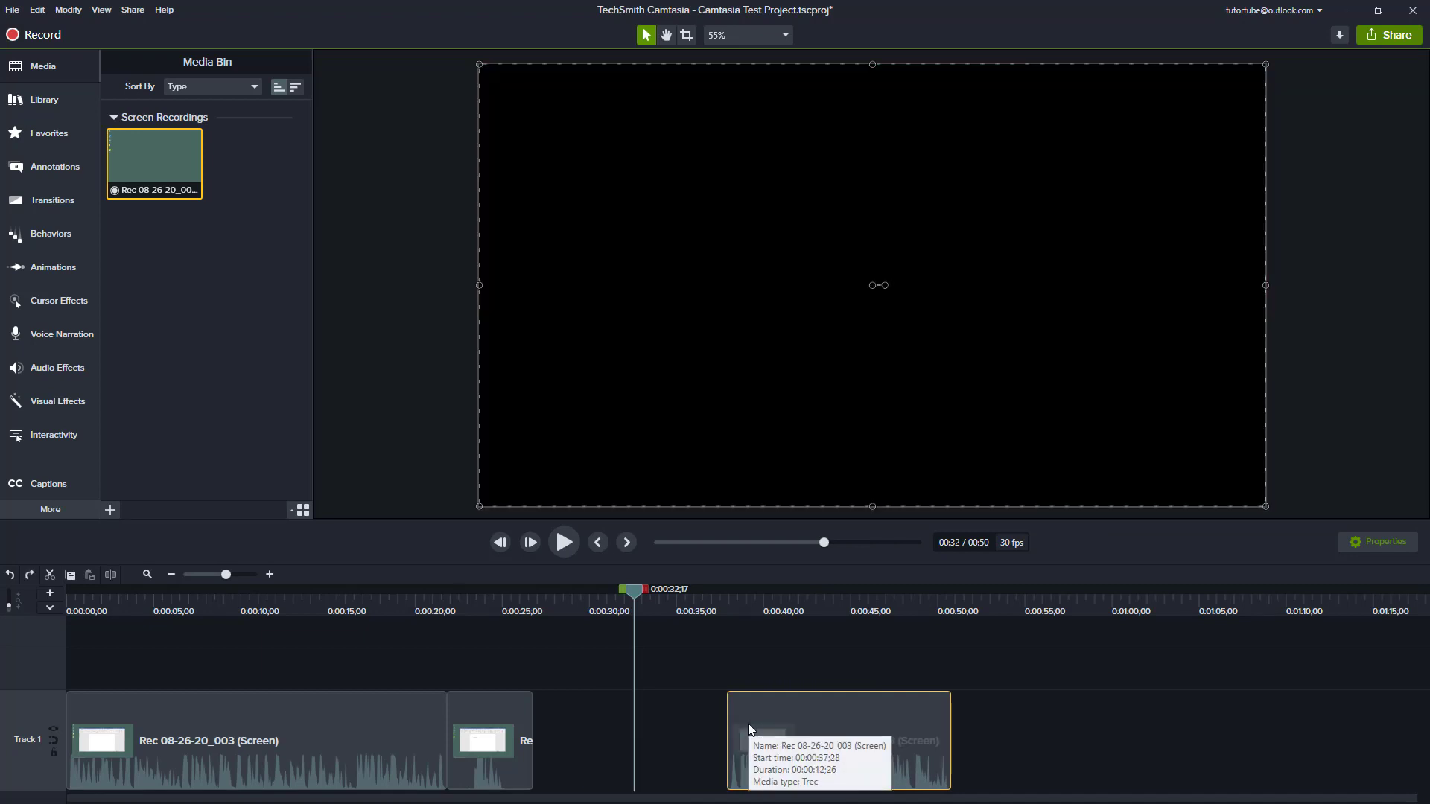
pyautogui.click(759, 600)
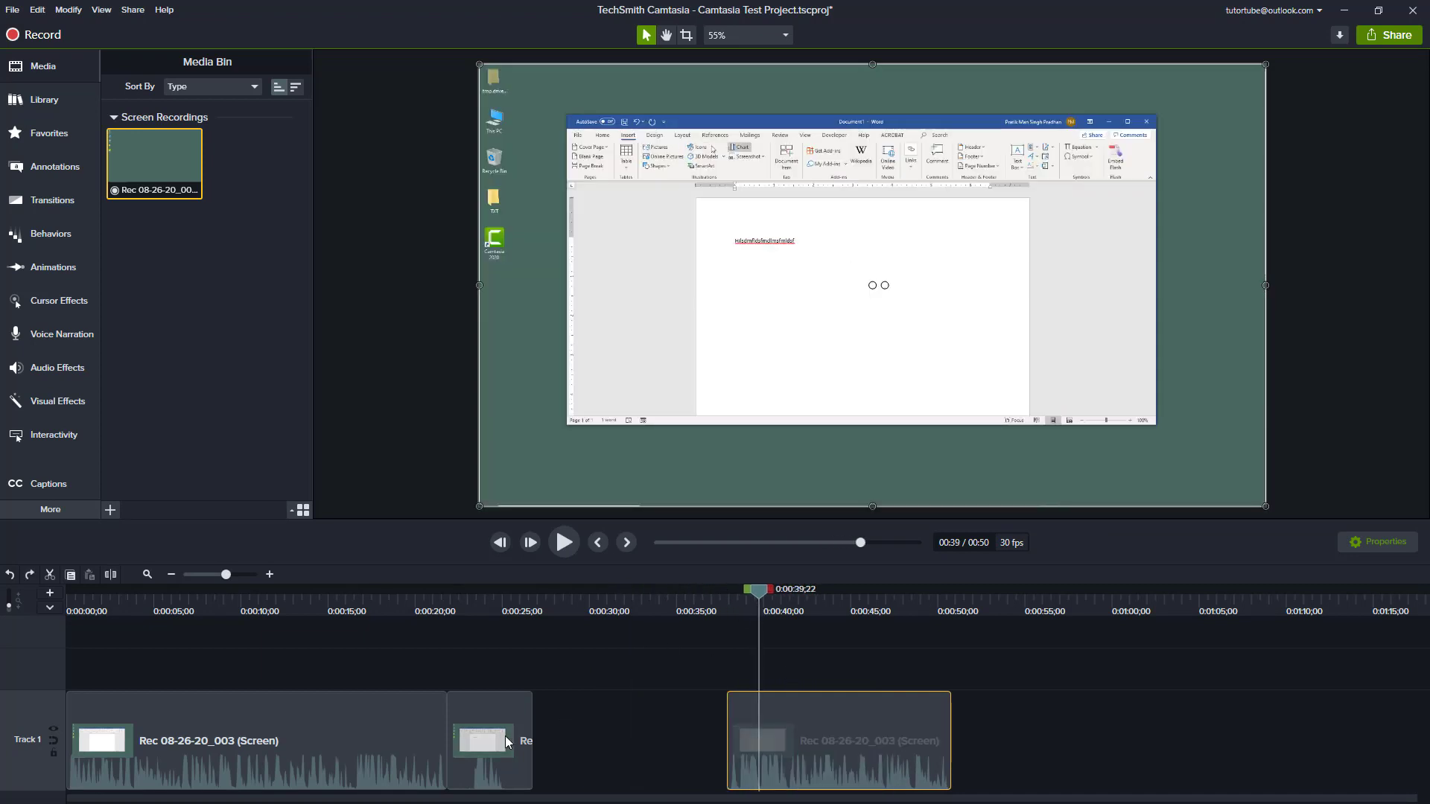
# - Delete the short middle piece and move the last piece directly against the end of the first piece on Track 1
pyautogui.click(511, 712)
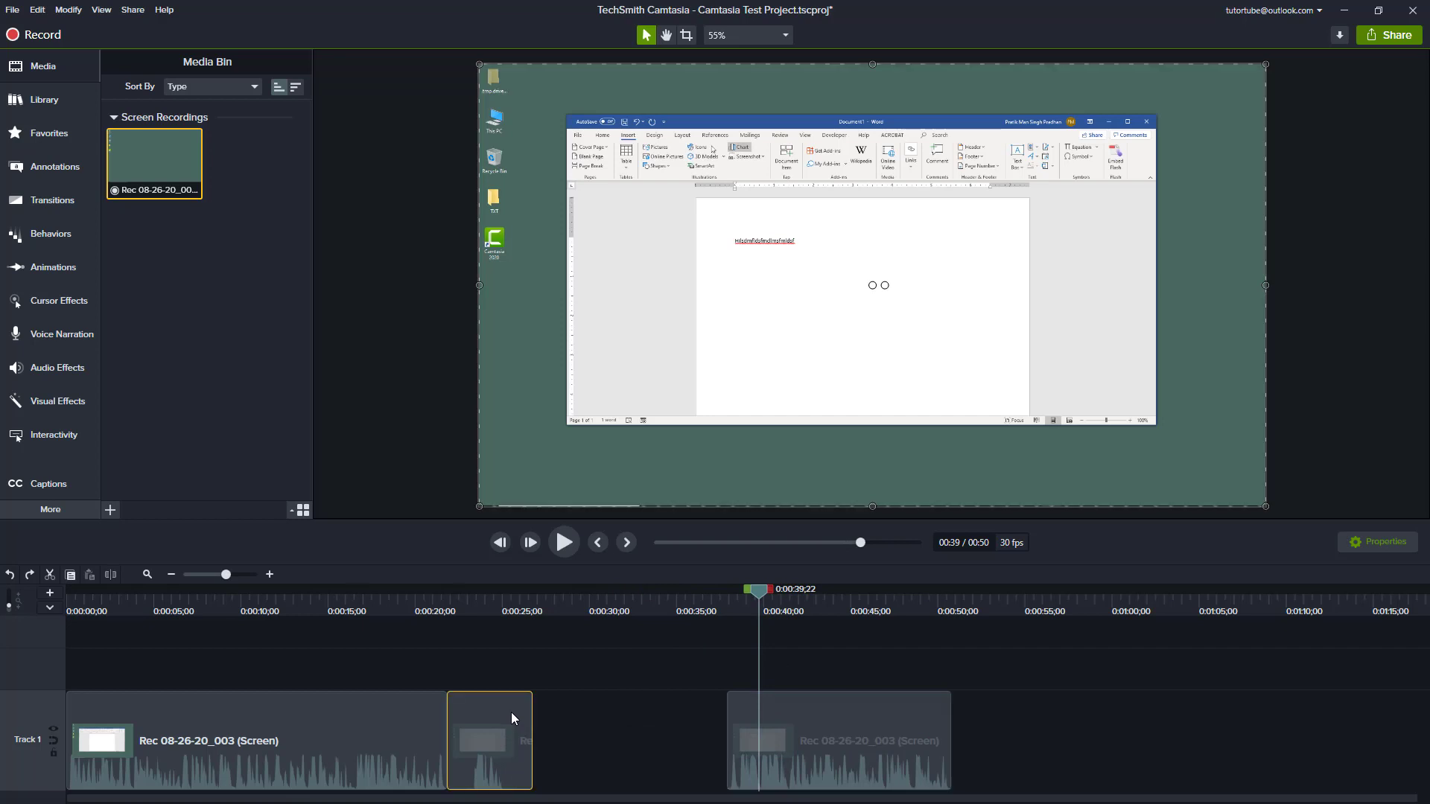
pyautogui.press('Delete')
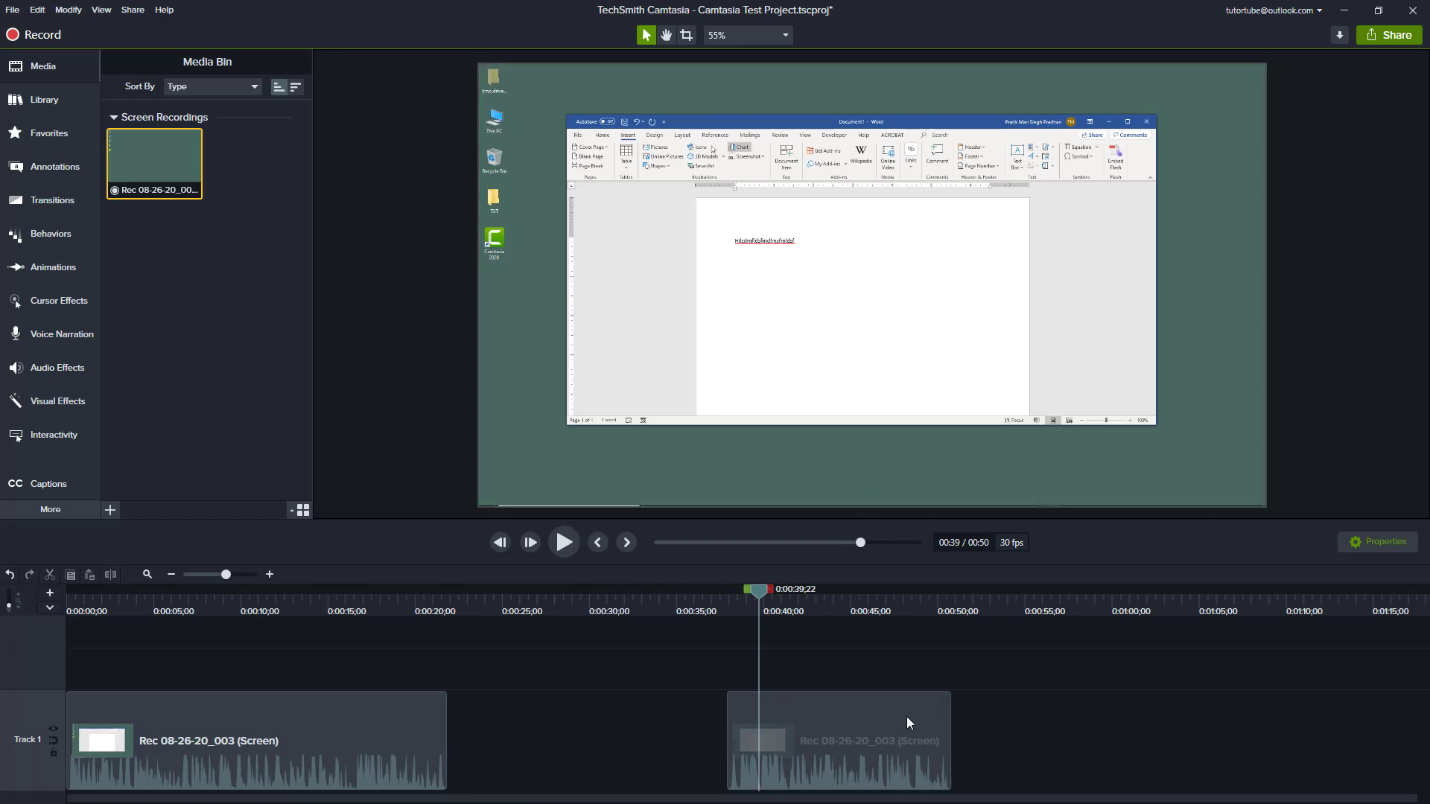
pyautogui.moveTo(885, 721); pyautogui.dragTo(549, 766)
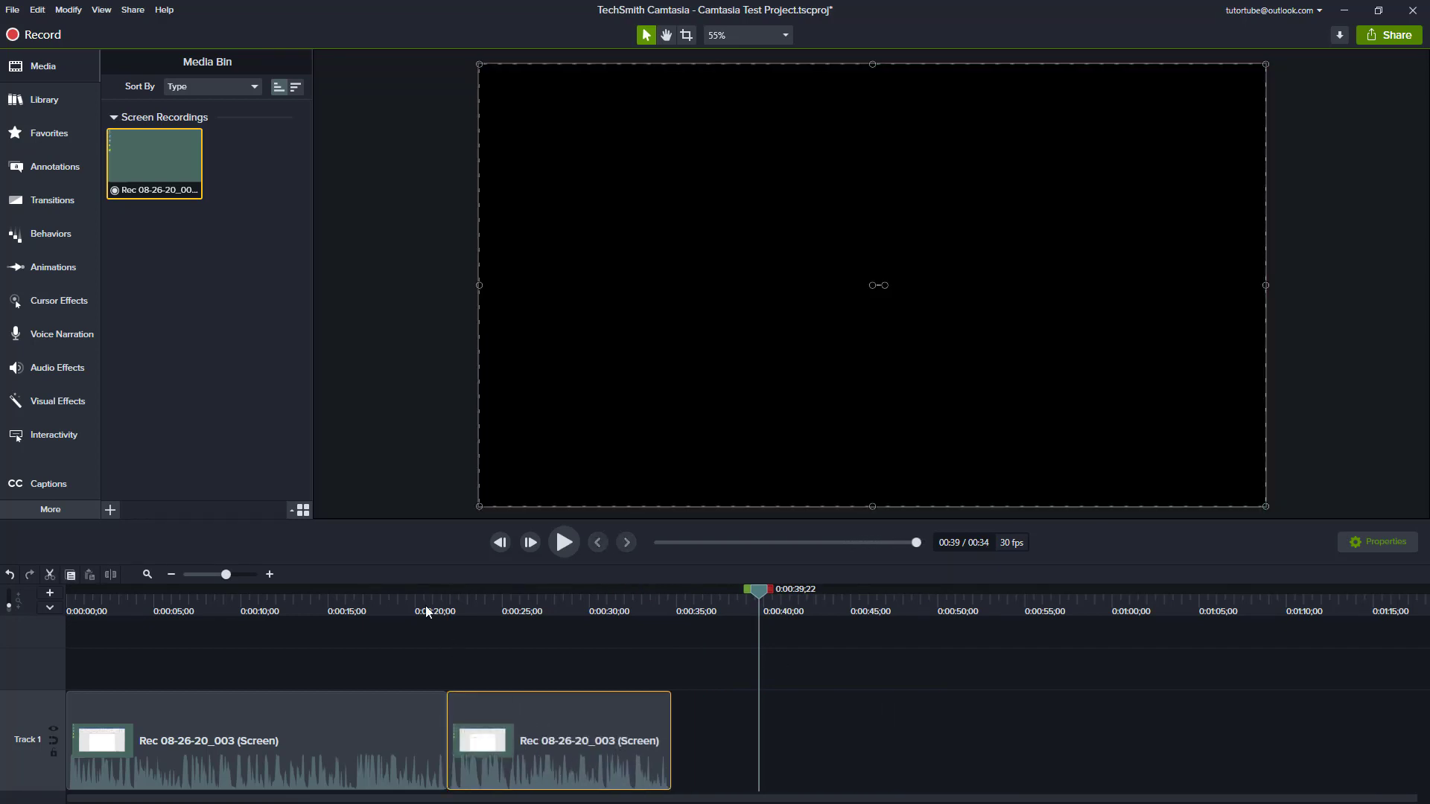
# - Play across the join from about 0:00:19;14, and view the frame near the end at about 0:00:33;16
pyautogui.click(406, 595)
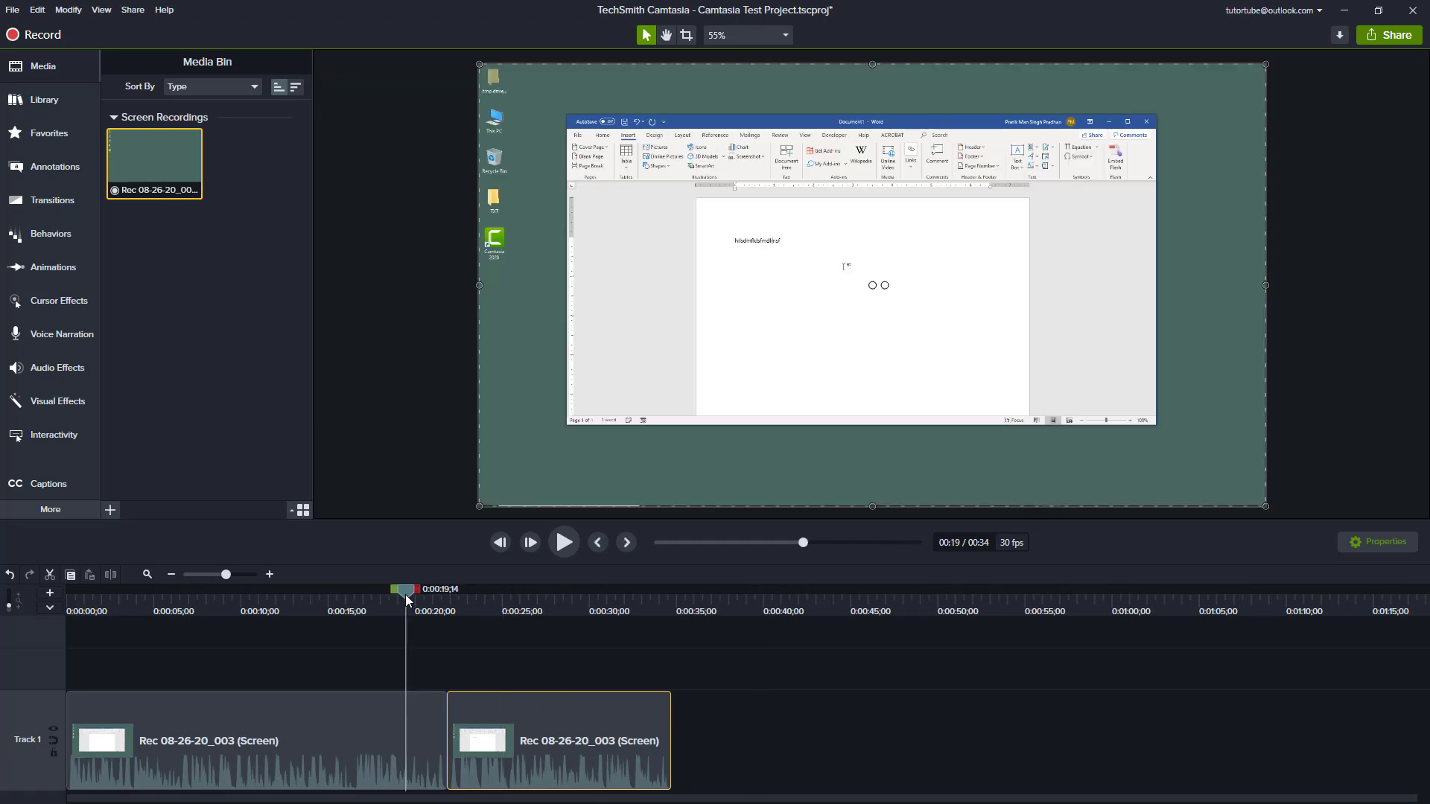
pyautogui.press('space')
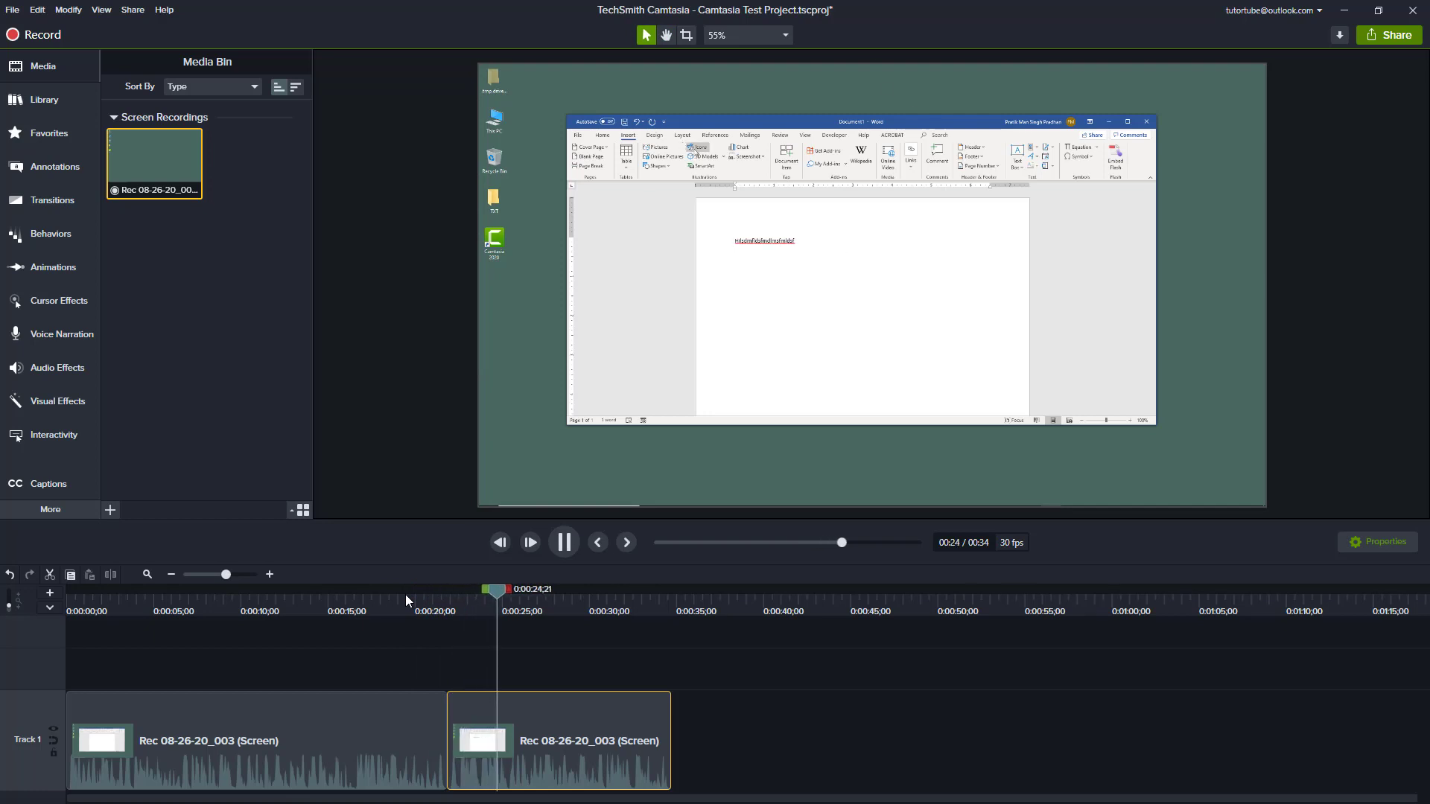
pyautogui.press('space')
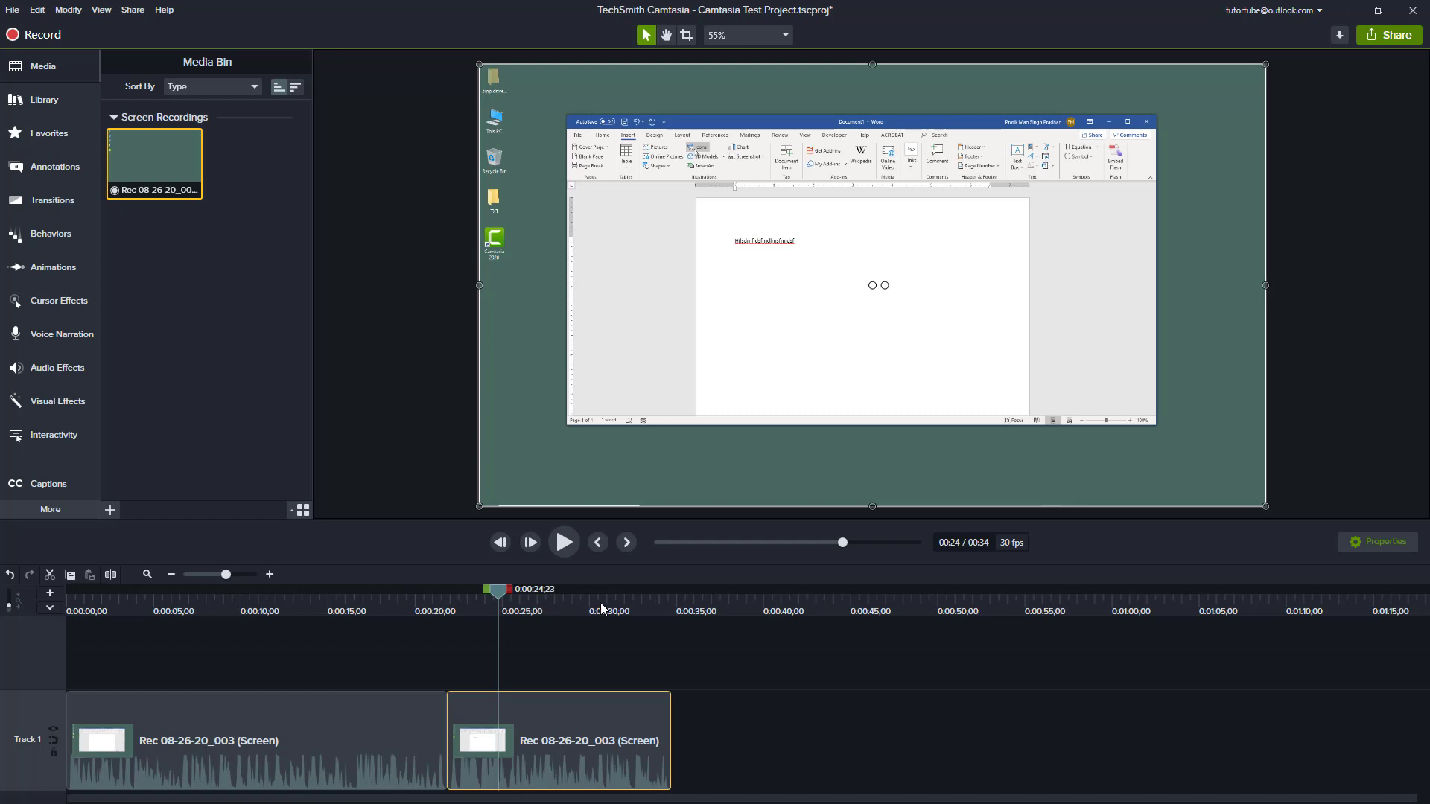
pyautogui.moveTo(633, 607); pyautogui.dragTo(651, 613)
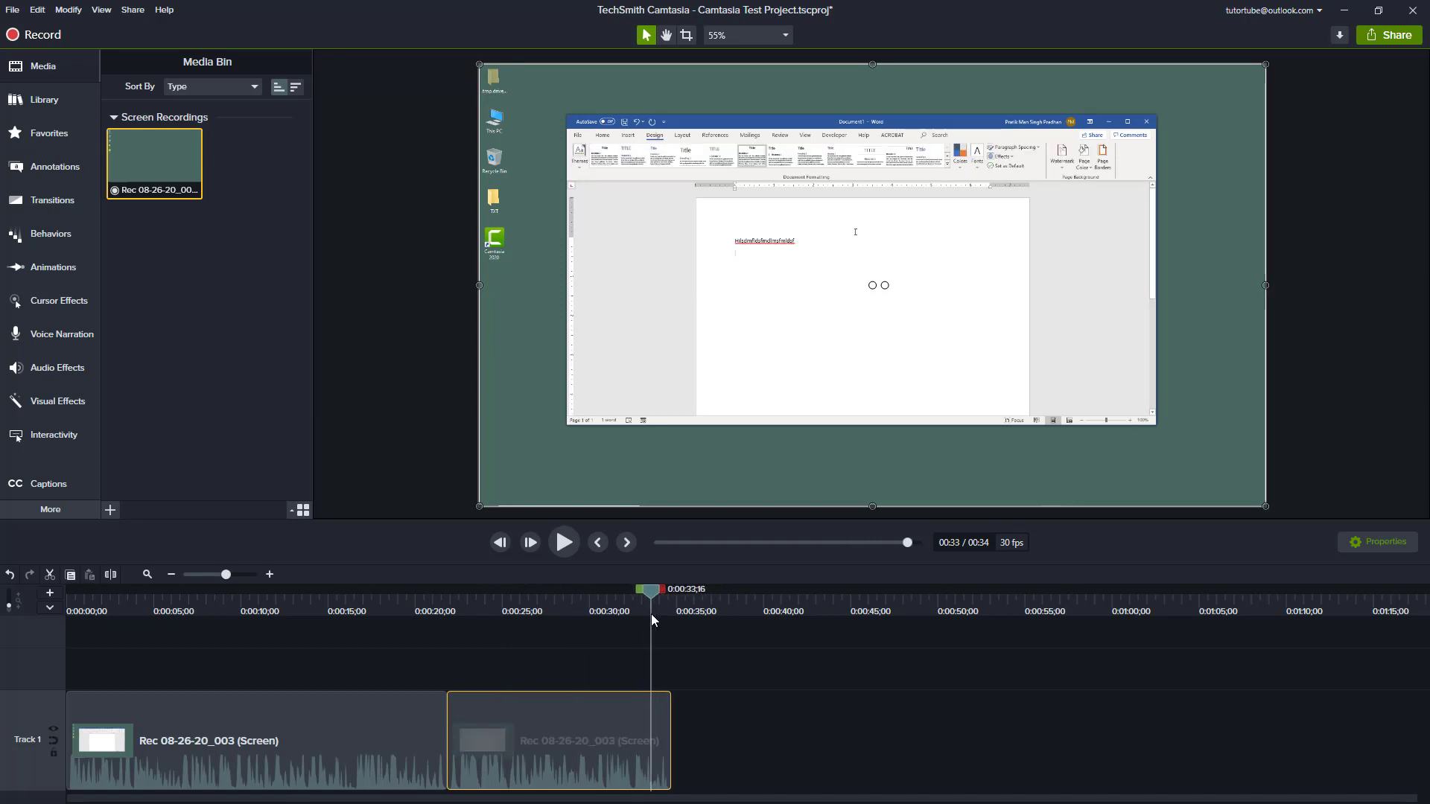